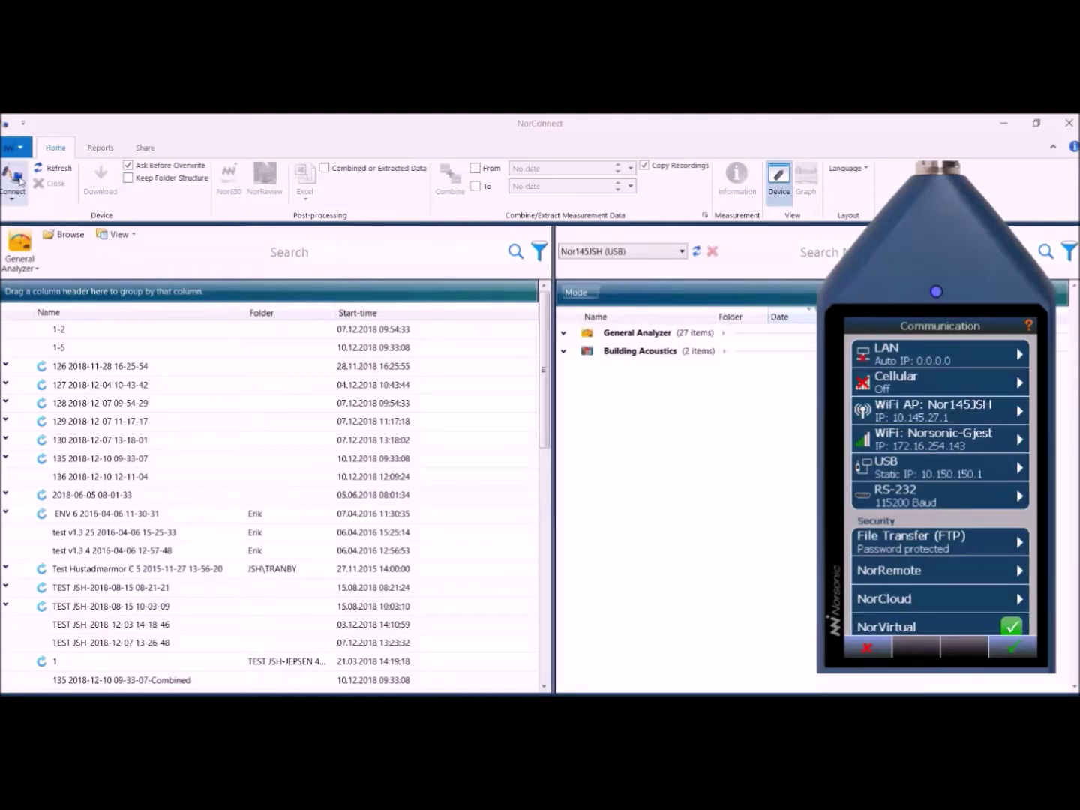
Connect to the Nor145 through a recent LAN address and select measurement 173 in its memory
left_click(17, 178)
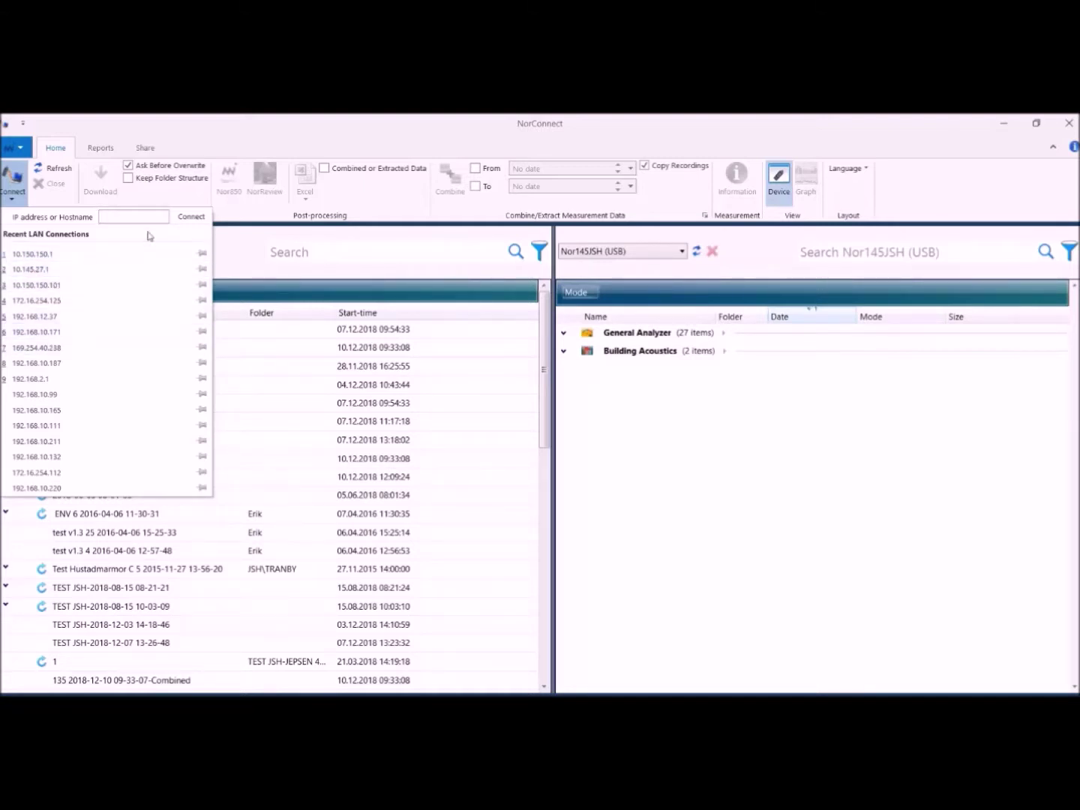
left_click(54, 256)
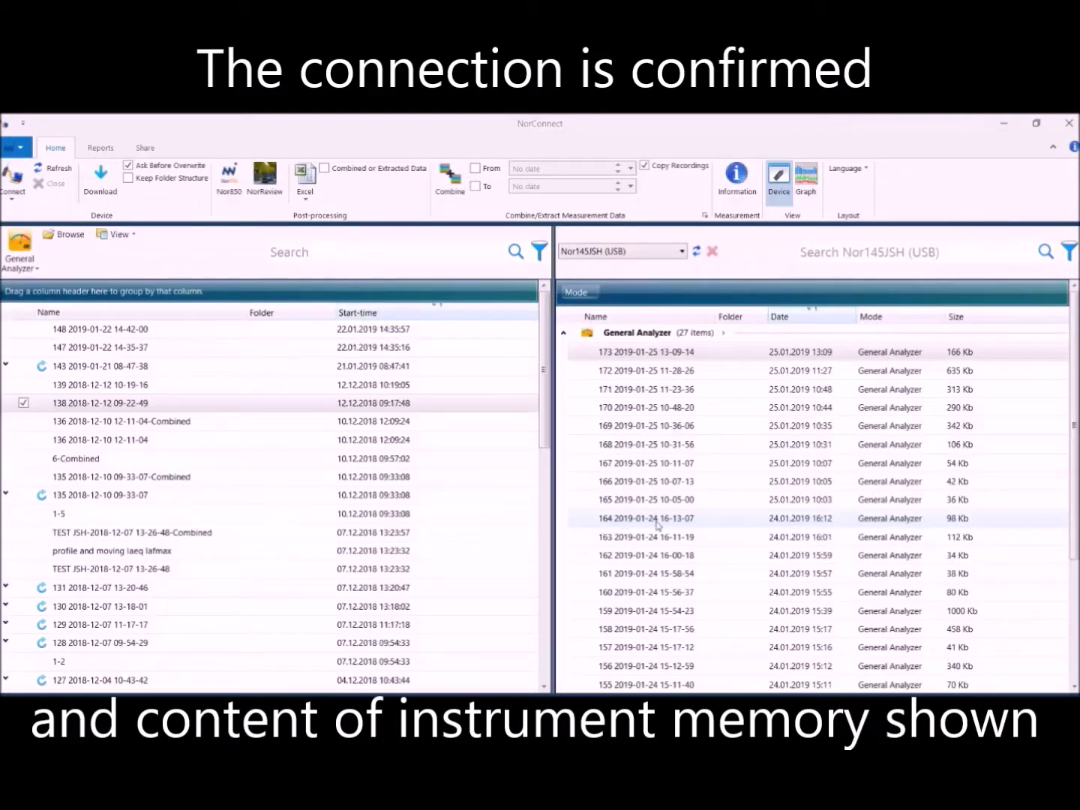
left_click(624, 367)
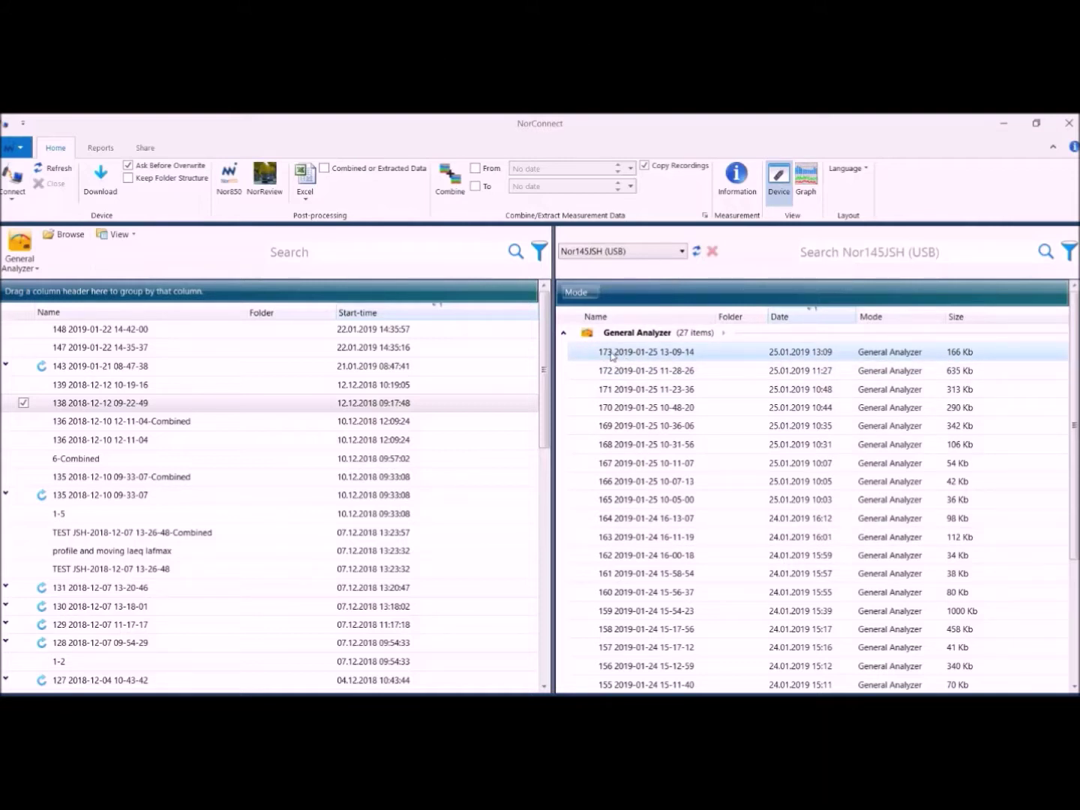
Drag measurement 173 from the Nor145 list into the PC list and bring up its actions
left_click_drag(616, 356, 167, 394)
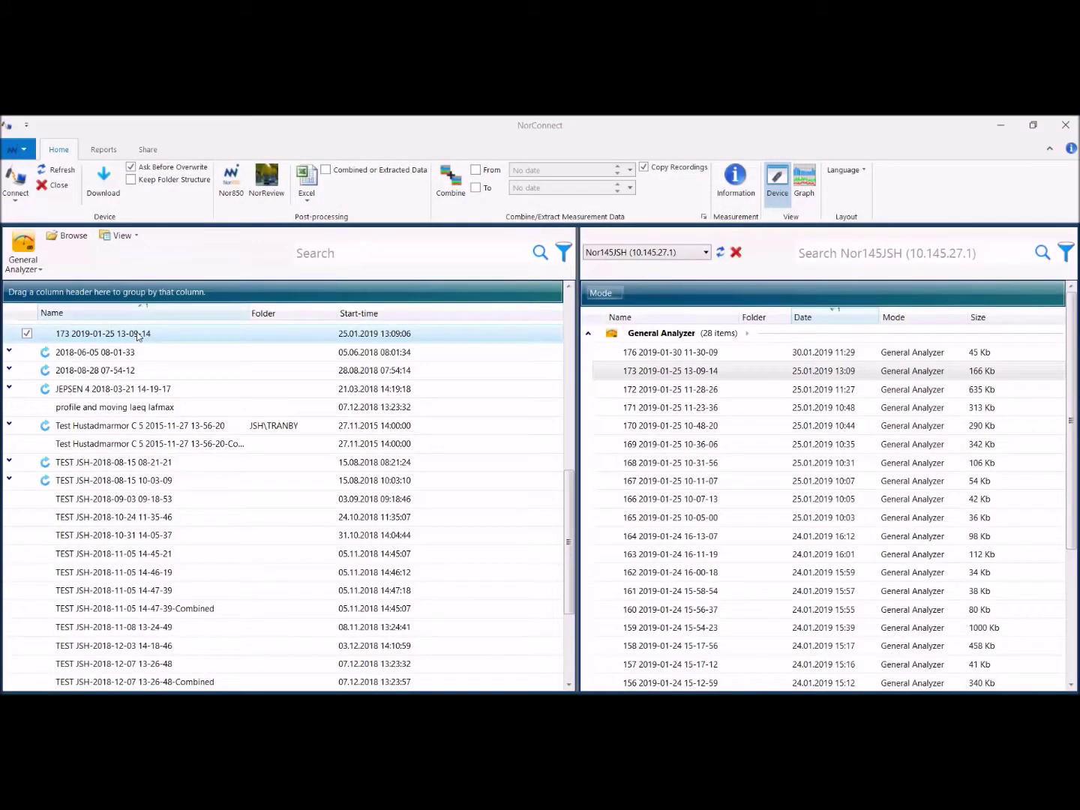
right_click(137, 334)
mouse_move(175, 358)
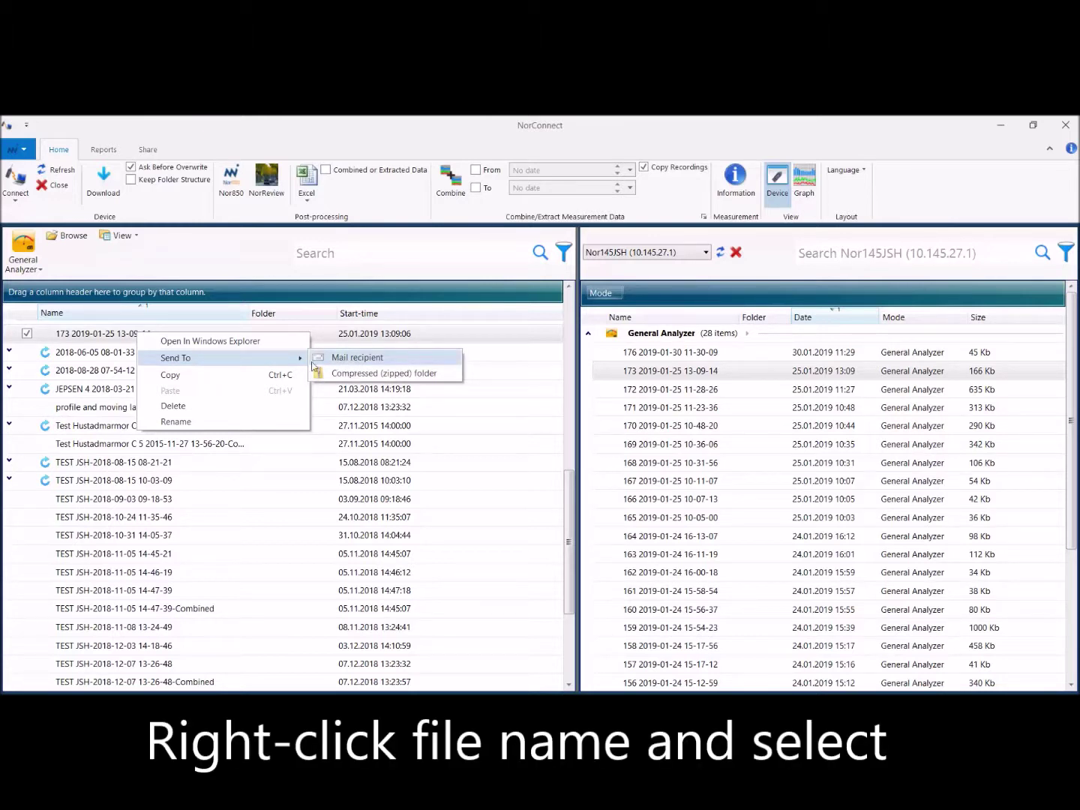
left_click(206, 341)
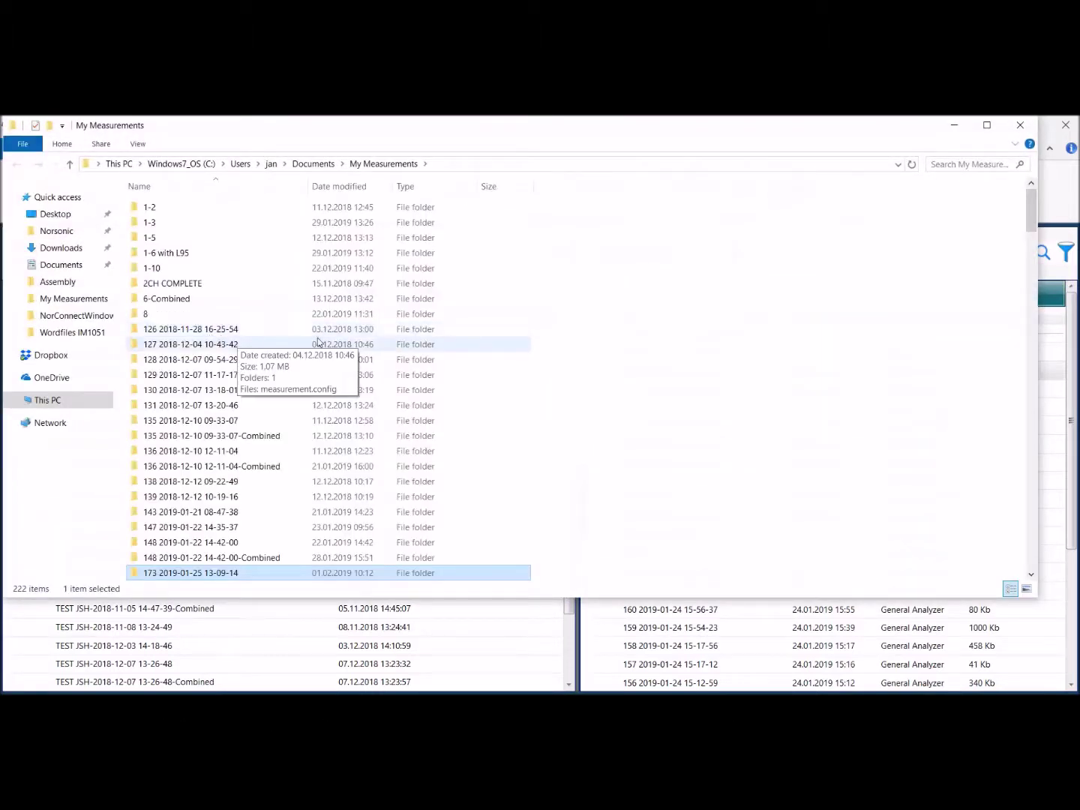
key("alt+Tab")
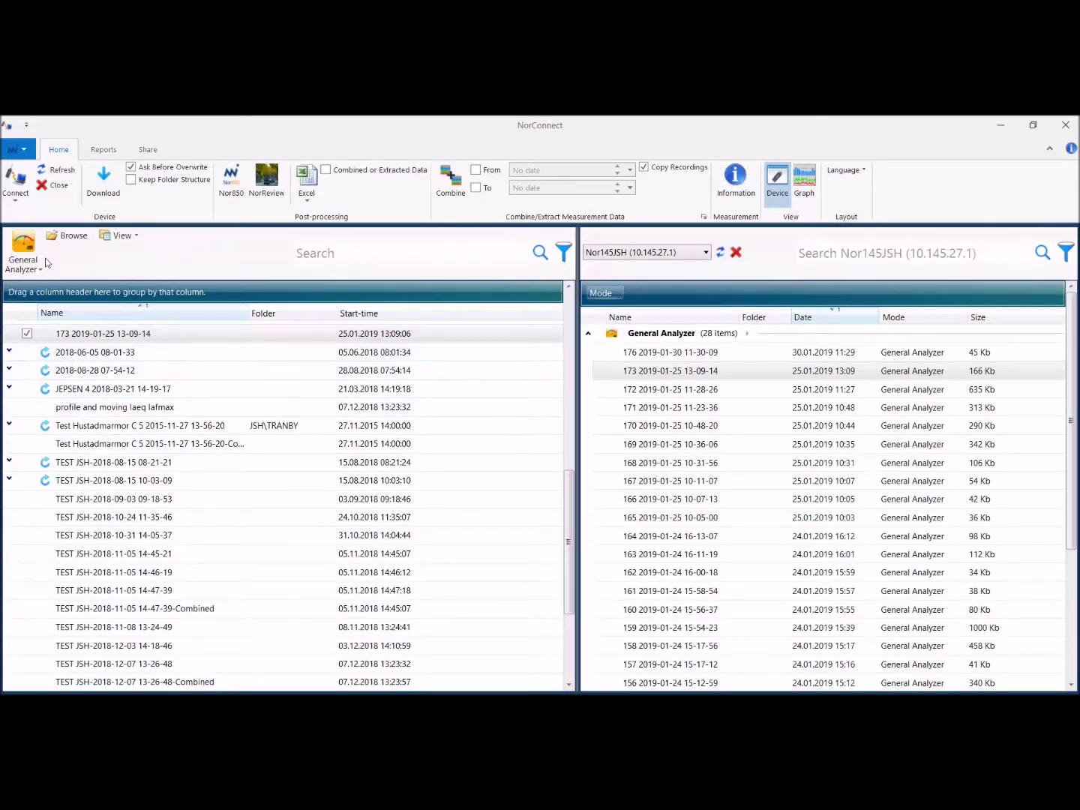
Select measurement 173 in the PC list and display it as graphs
left_click(24, 246)
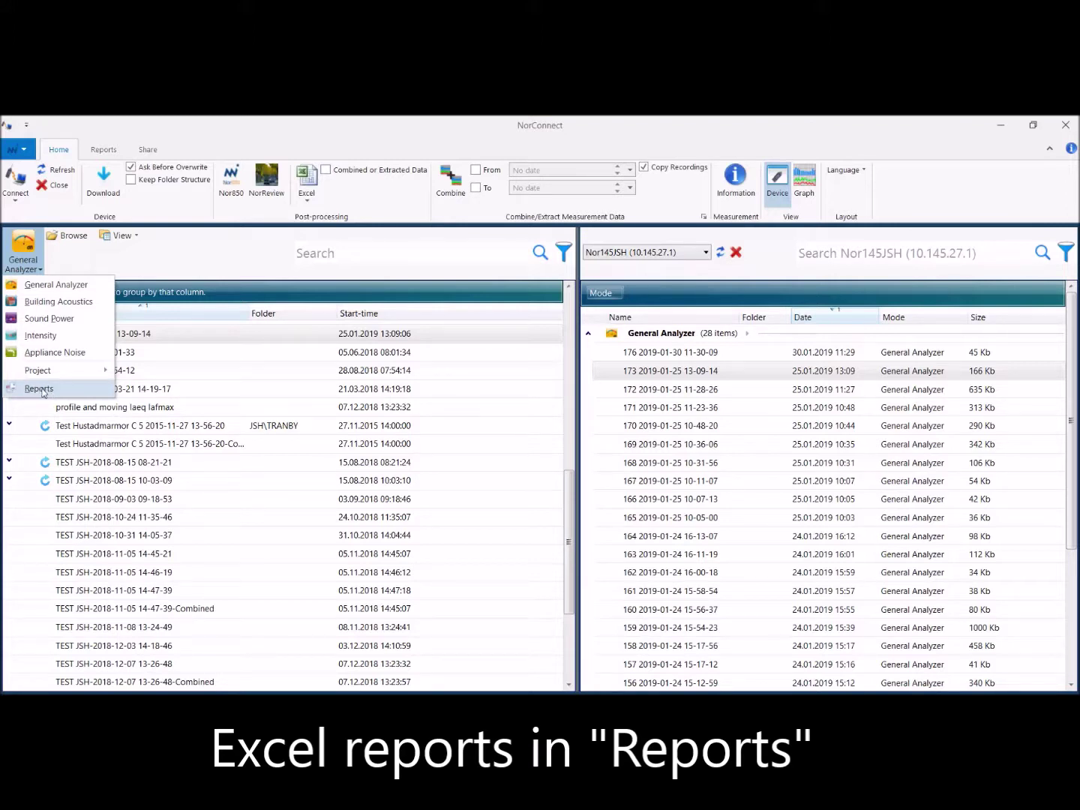
left_click(169, 330)
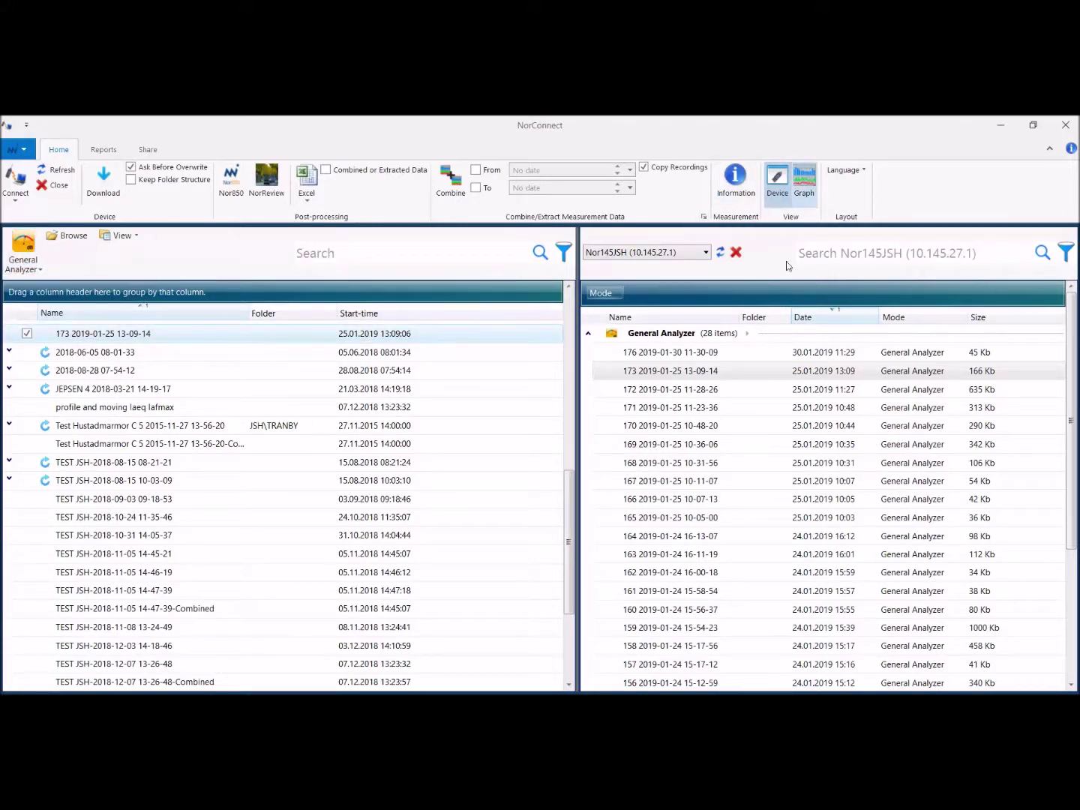
left_click(806, 180)
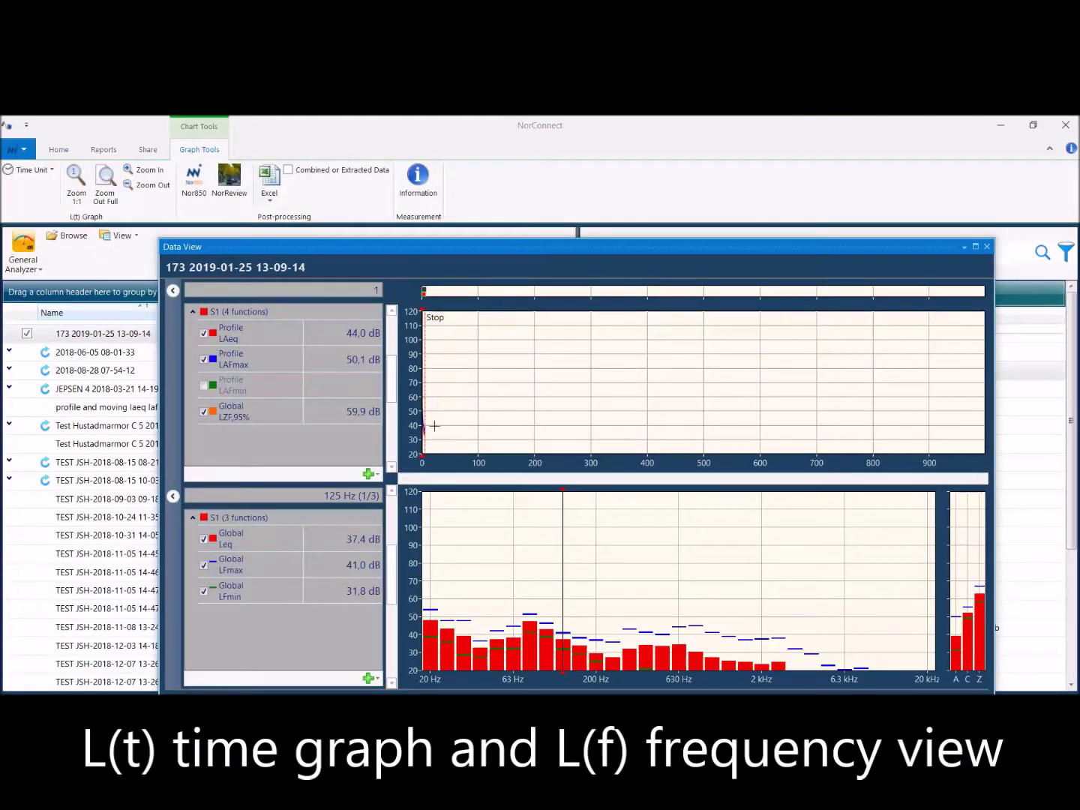
Zoom the L(t) graph to fit the data and add the S1 Profile Leq spectrum
left_click(144, 170)
left_click(702, 413)
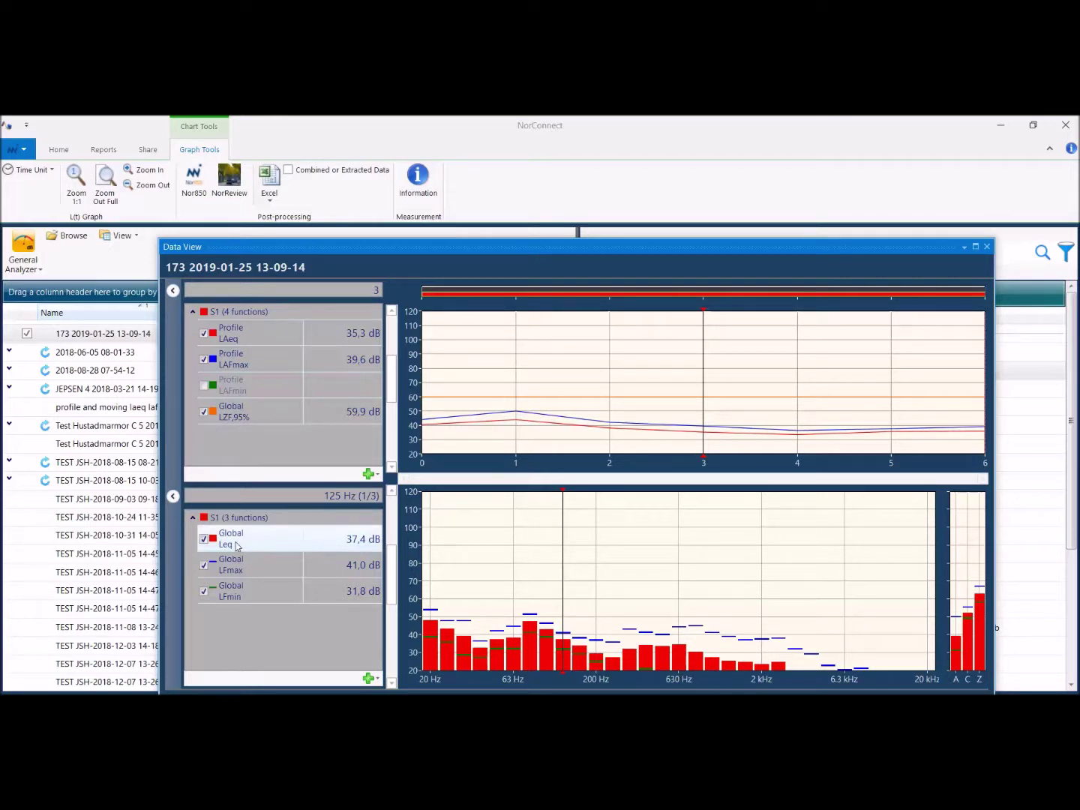
left_click(377, 680)
mouse_move(397, 624)
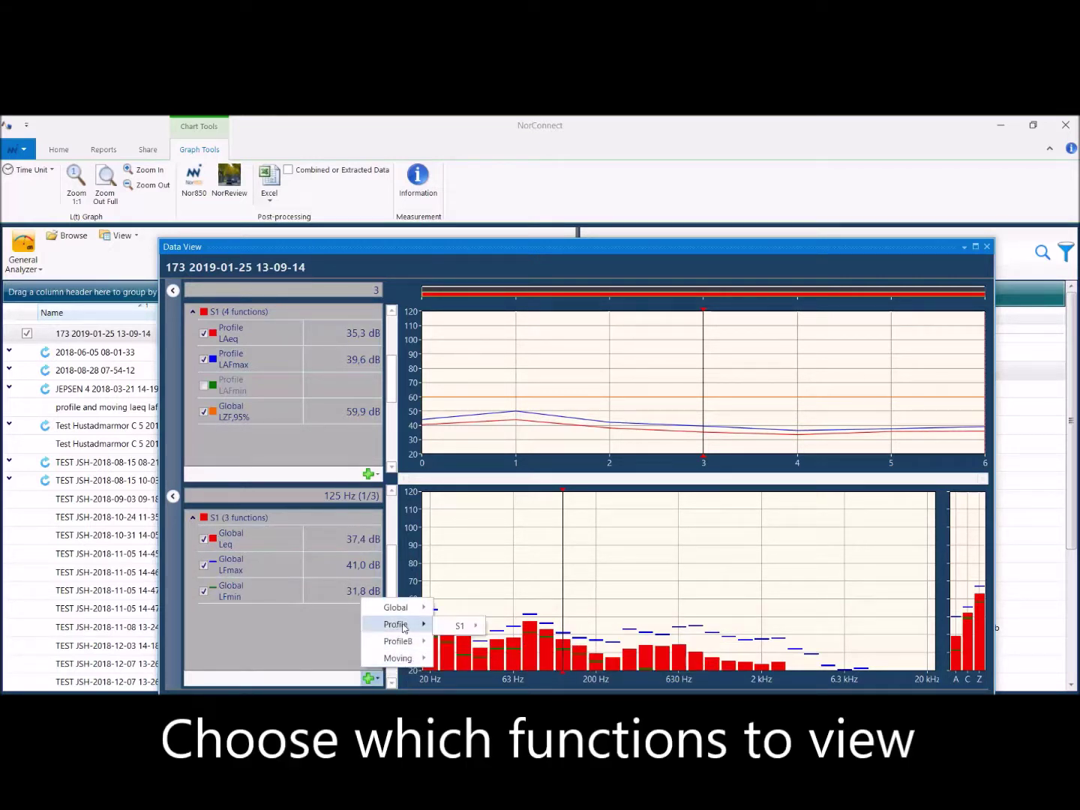
mouse_move(459, 625)
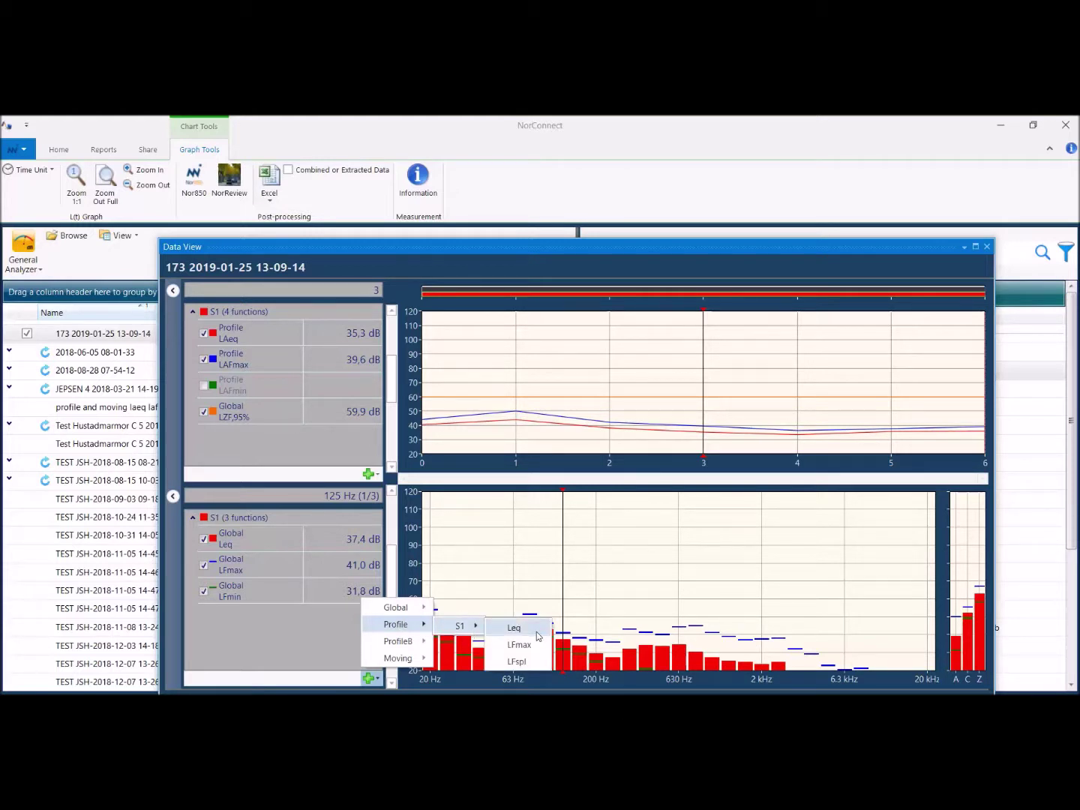
left_click(537, 635)
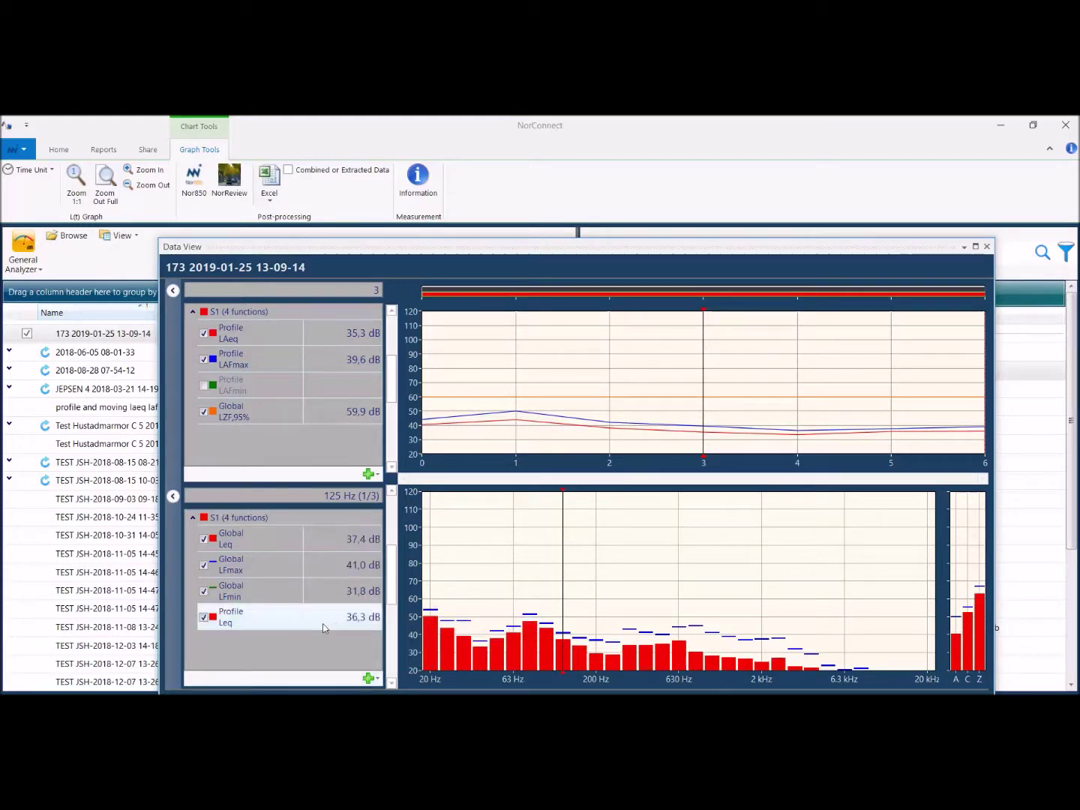
Step the time cursor through points 2, 0 and 1 to compare spectrum readings
left_click(613, 397)
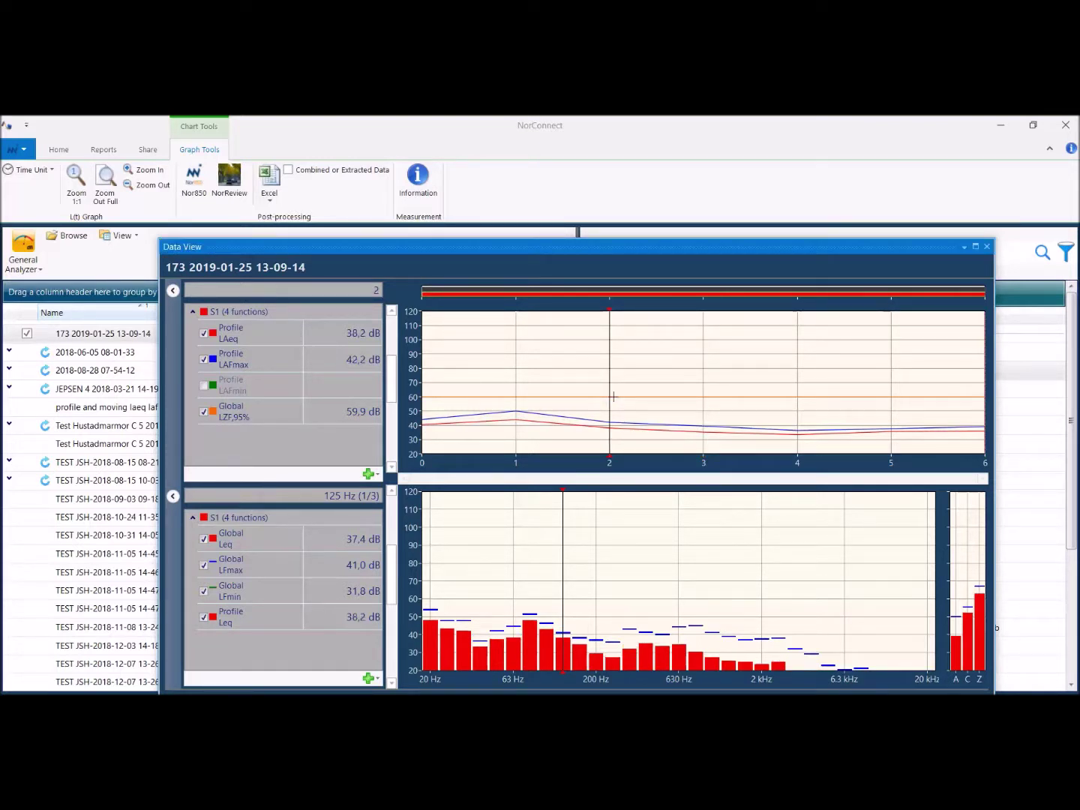
key("Left")
key("Left")
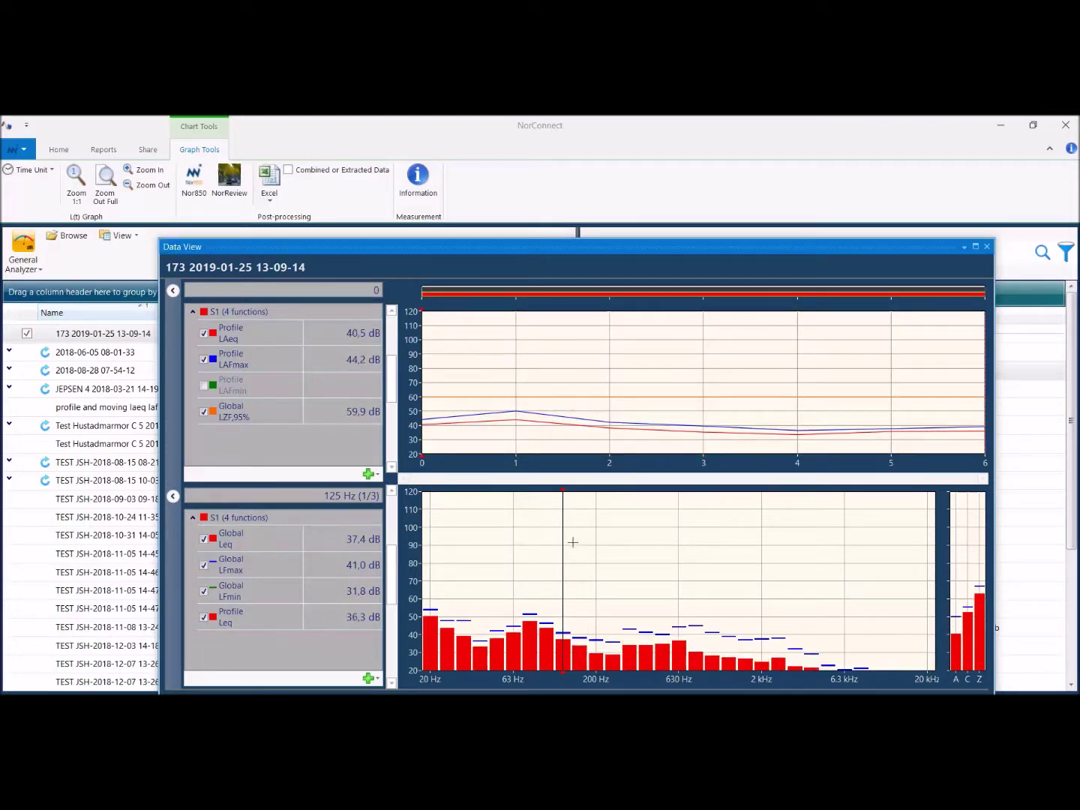
key("Right")
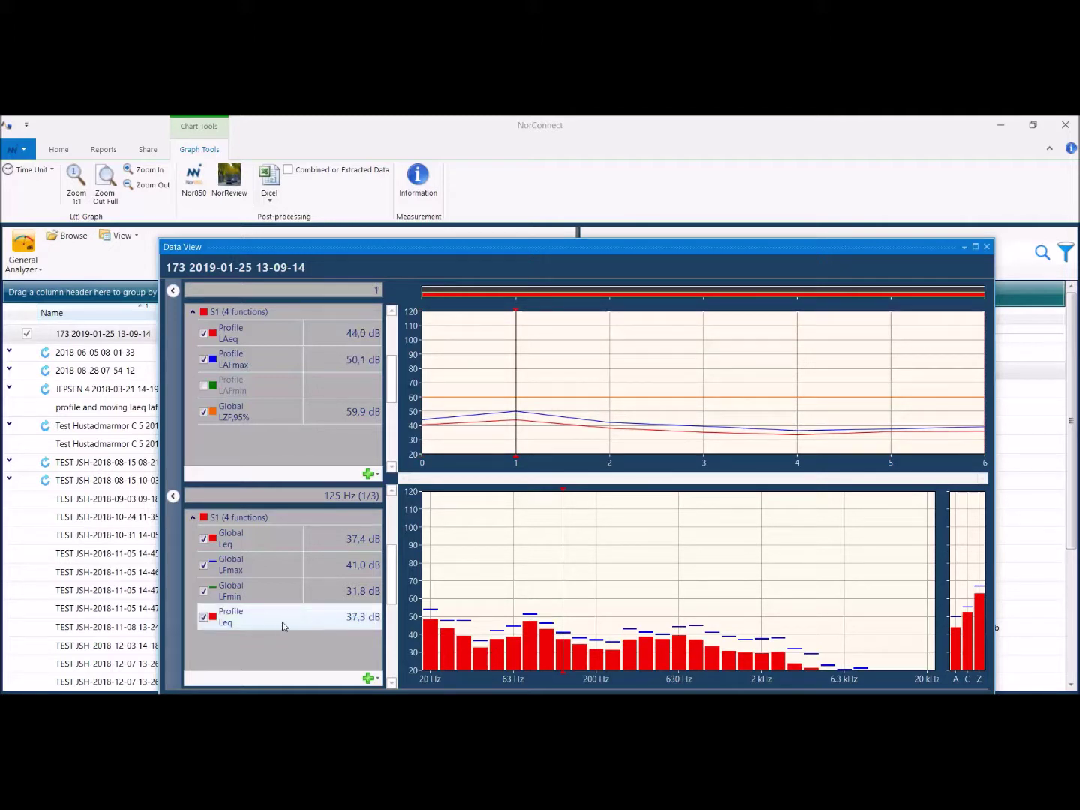
Lighten the Profile Leq colour with the Color slider
right_click(275, 625)
mouse_move(305, 632)
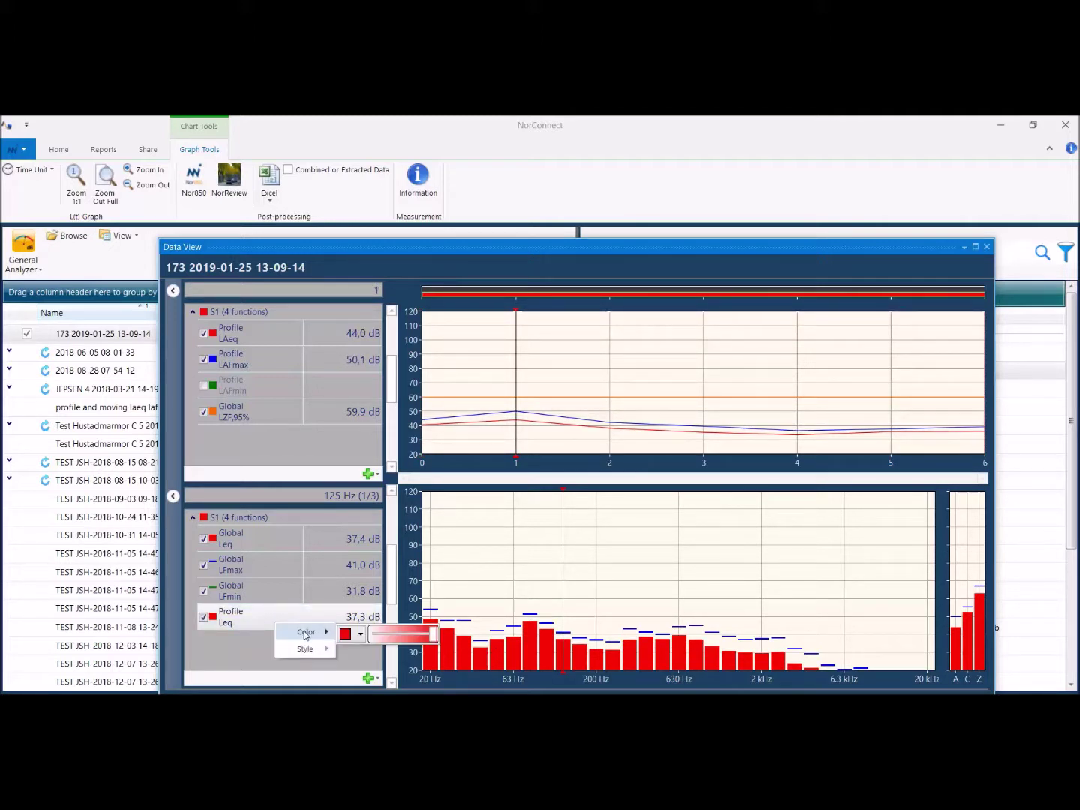
left_click_drag(430, 635, 399, 635)
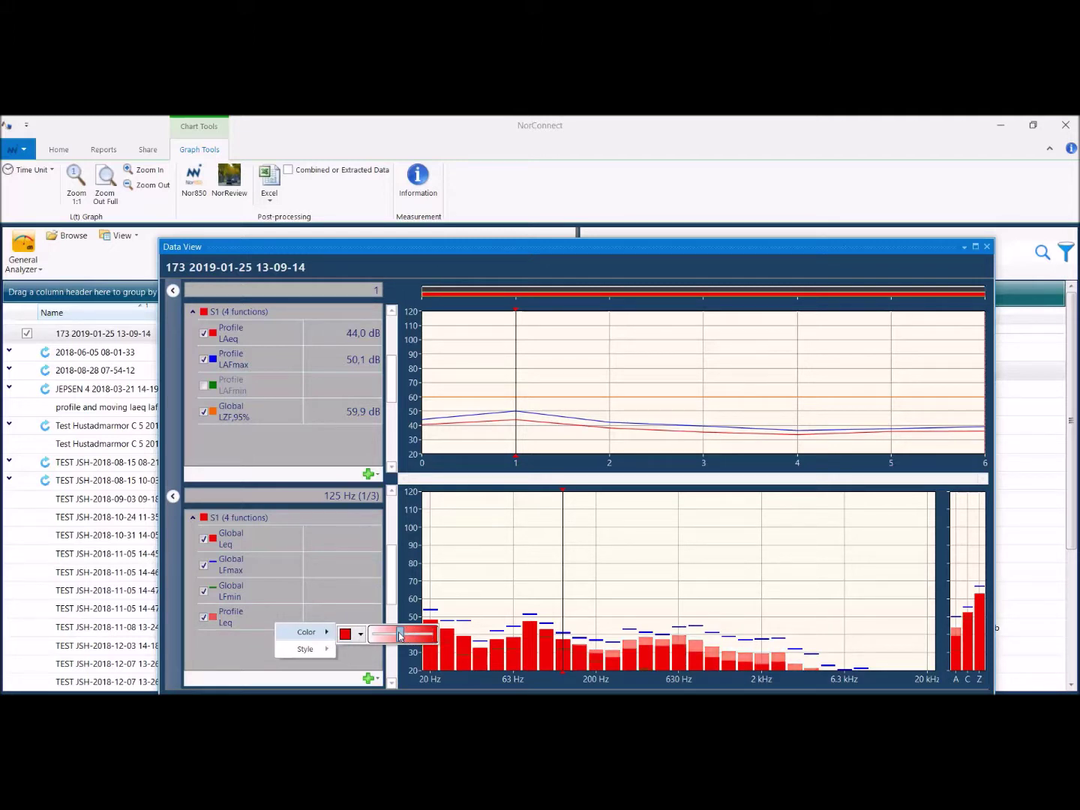
left_click_drag(399, 636, 402, 634)
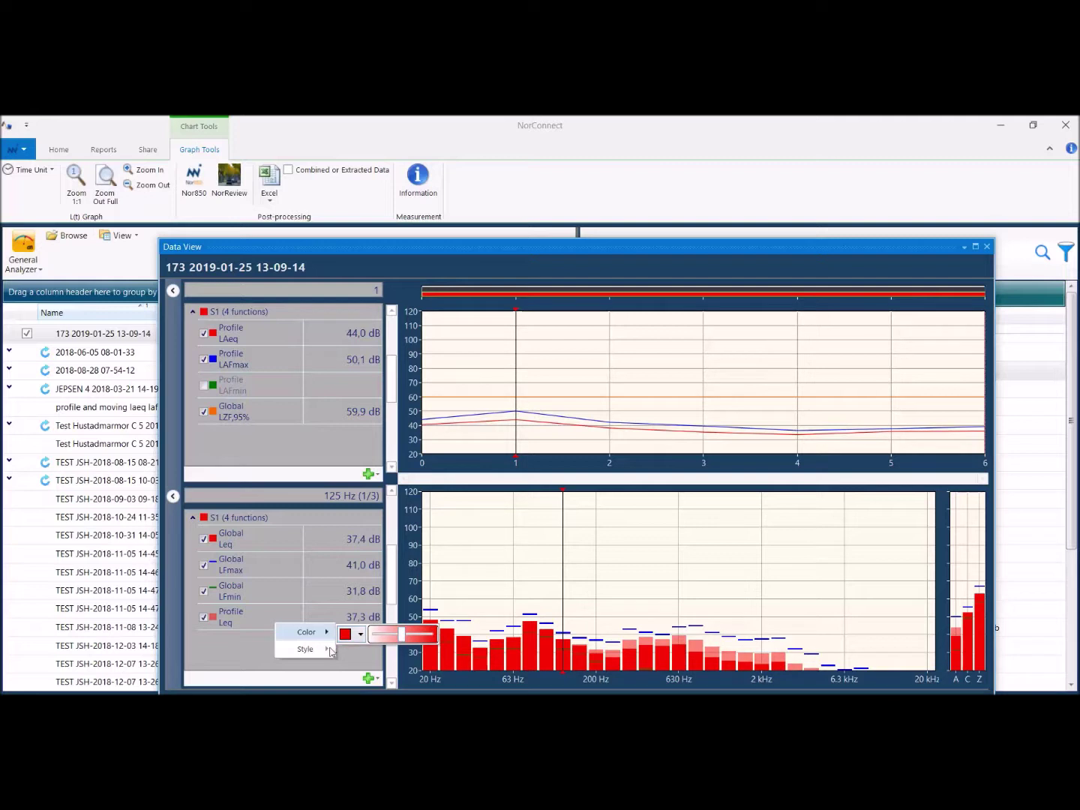
left_click(572, 590)
Set the Profile Leq style to Framed rectangle after briefly trying Step-line
right_click(250, 623)
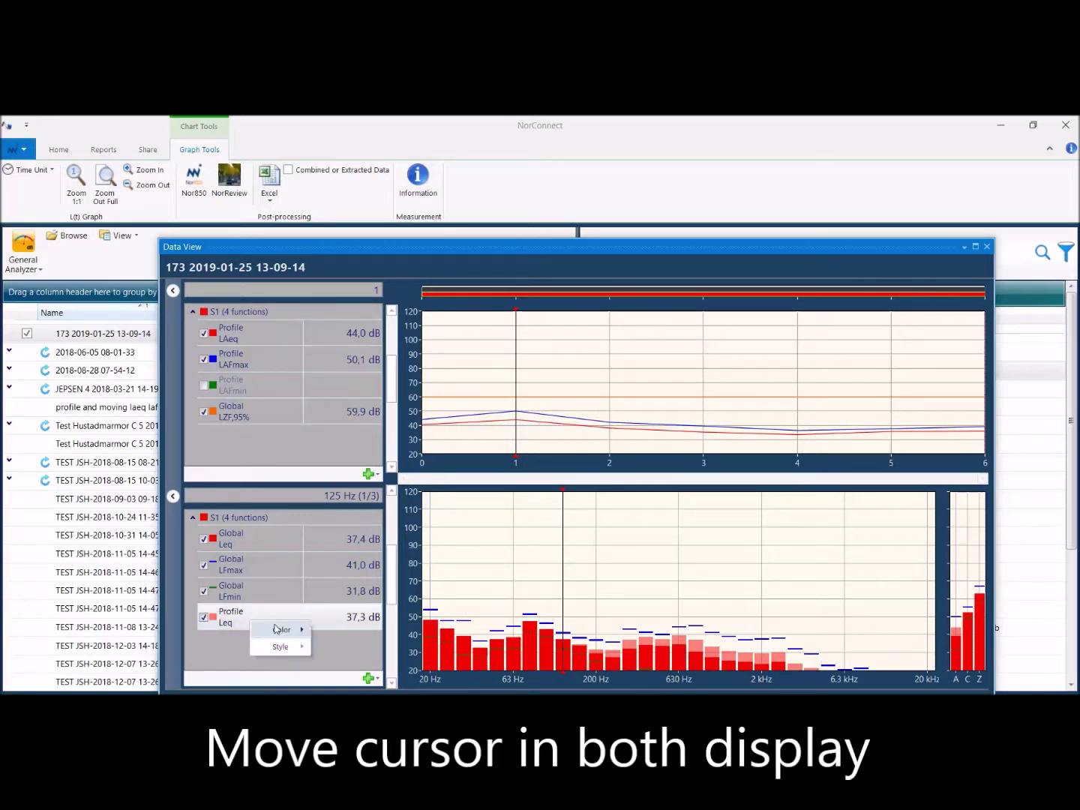
left_click(351, 660)
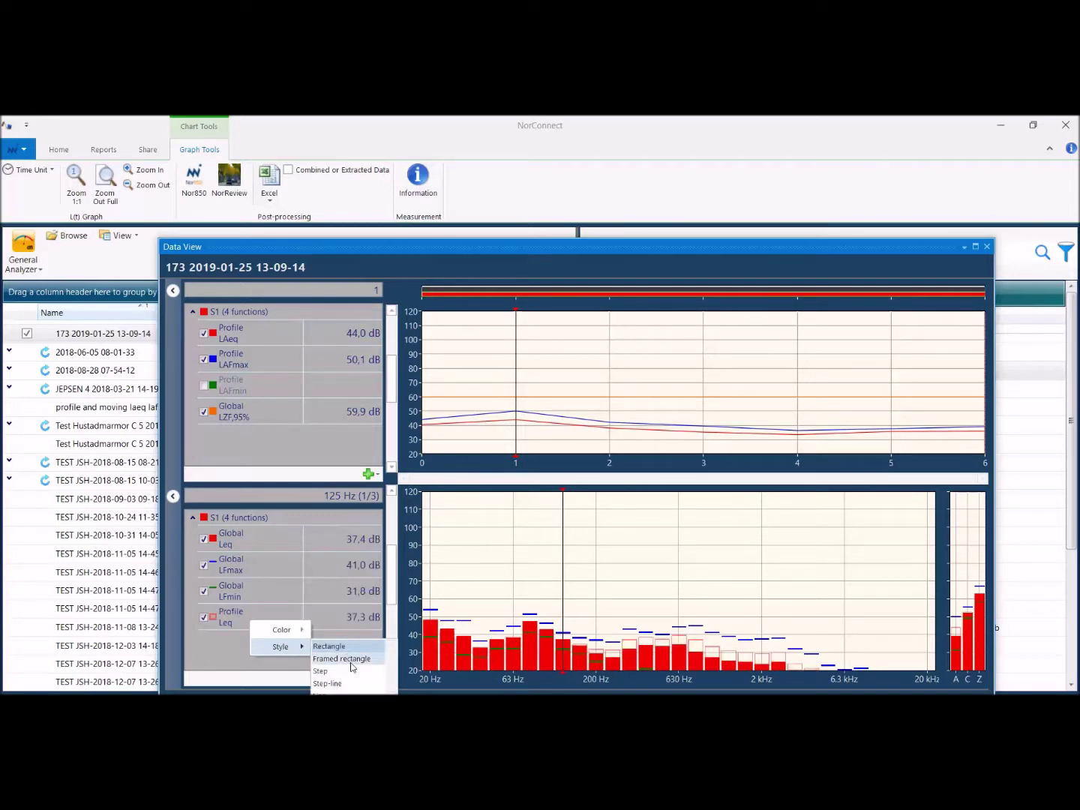
left_click(348, 683)
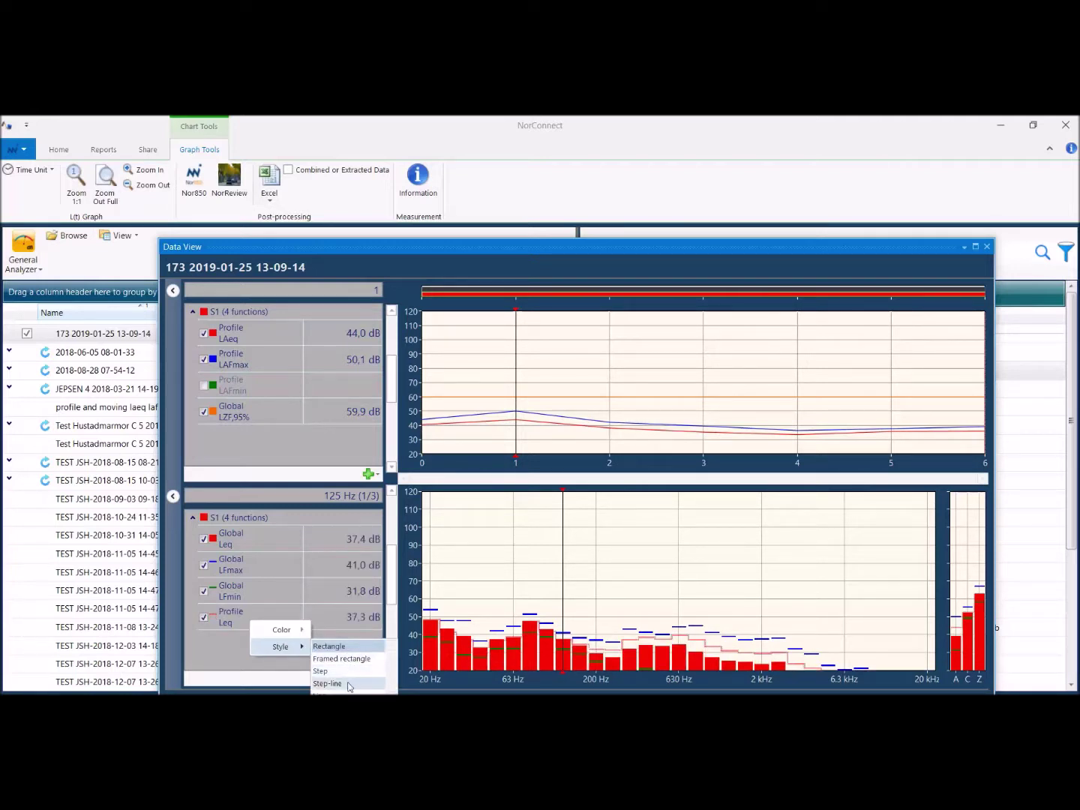
left_click(341, 658)
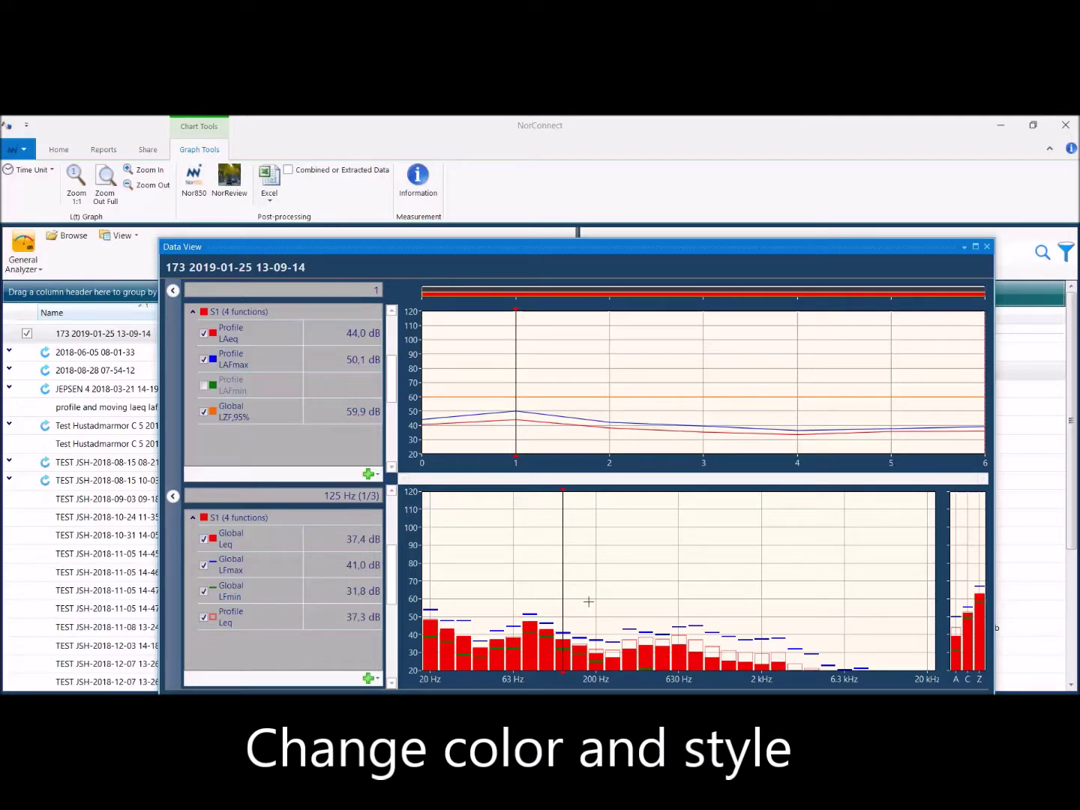
Close the graph view, list the Excel report templates, and show measurement 173's details
left_click(986, 247)
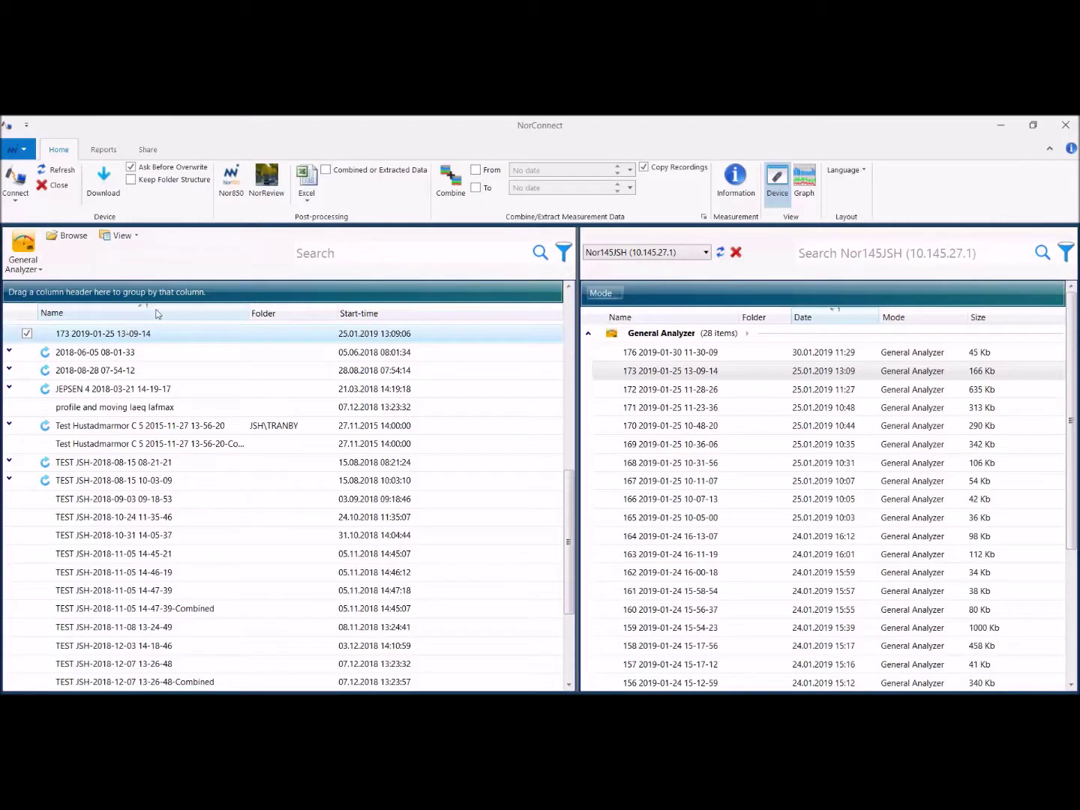
left_click(316, 201)
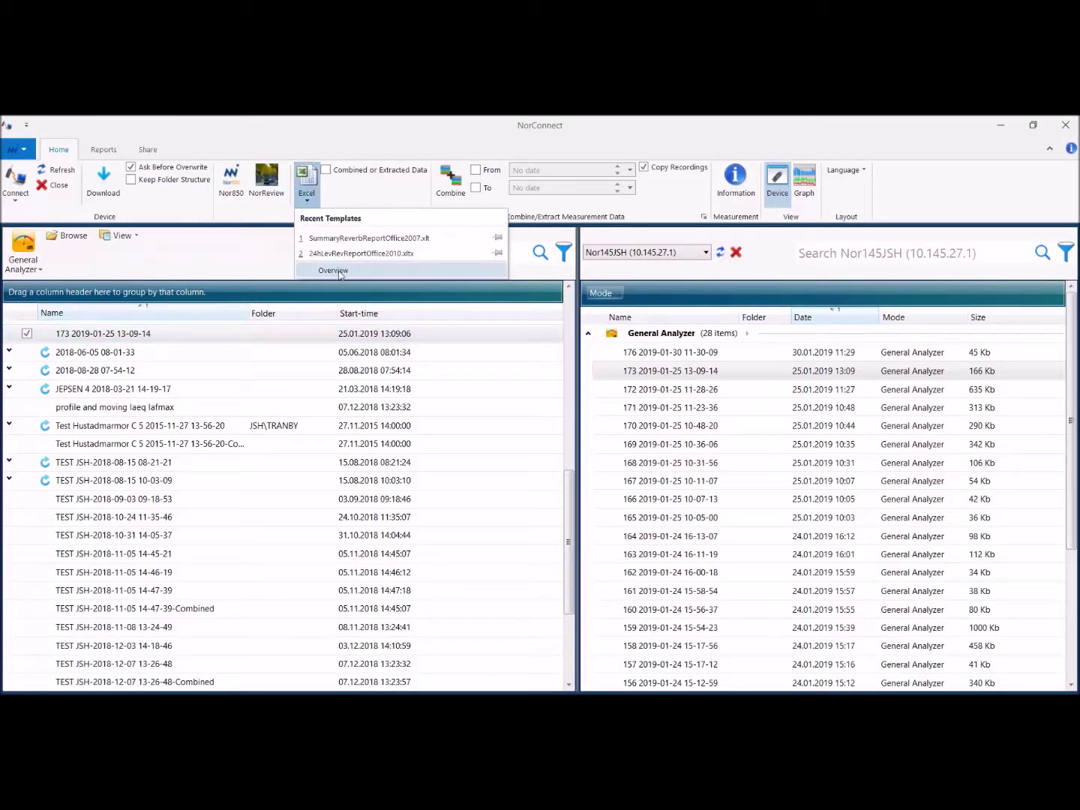
mouse_move(369, 238)
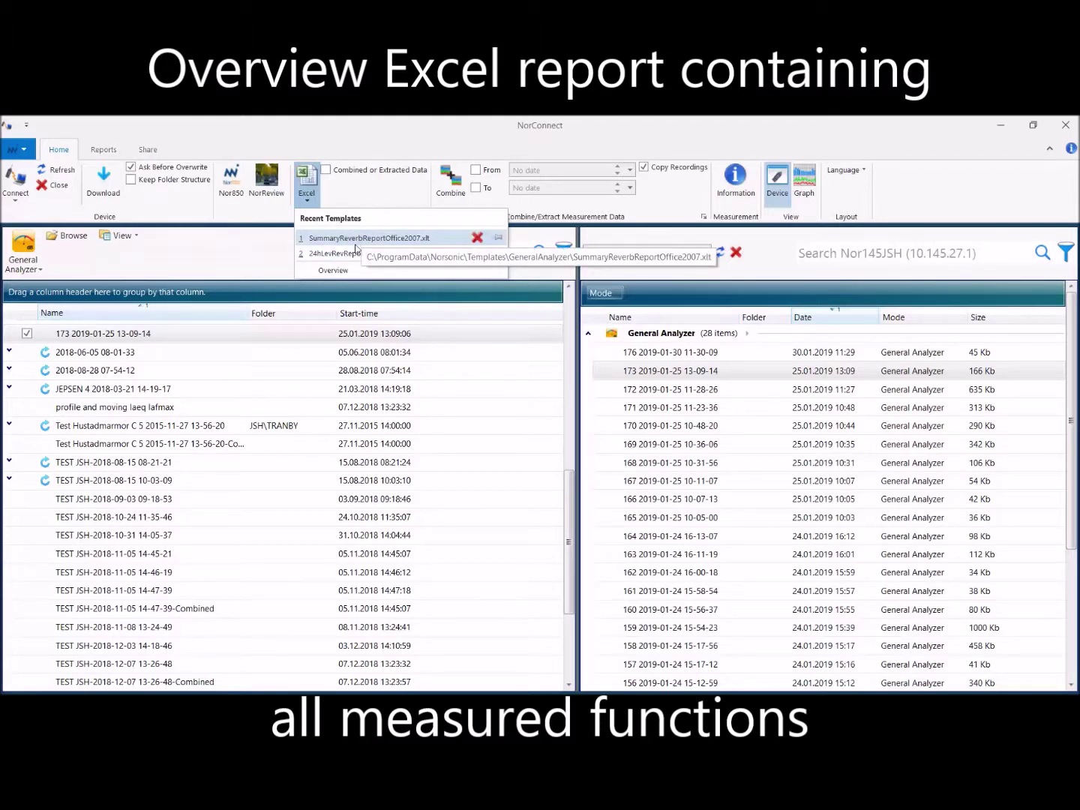
left_click(735, 178)
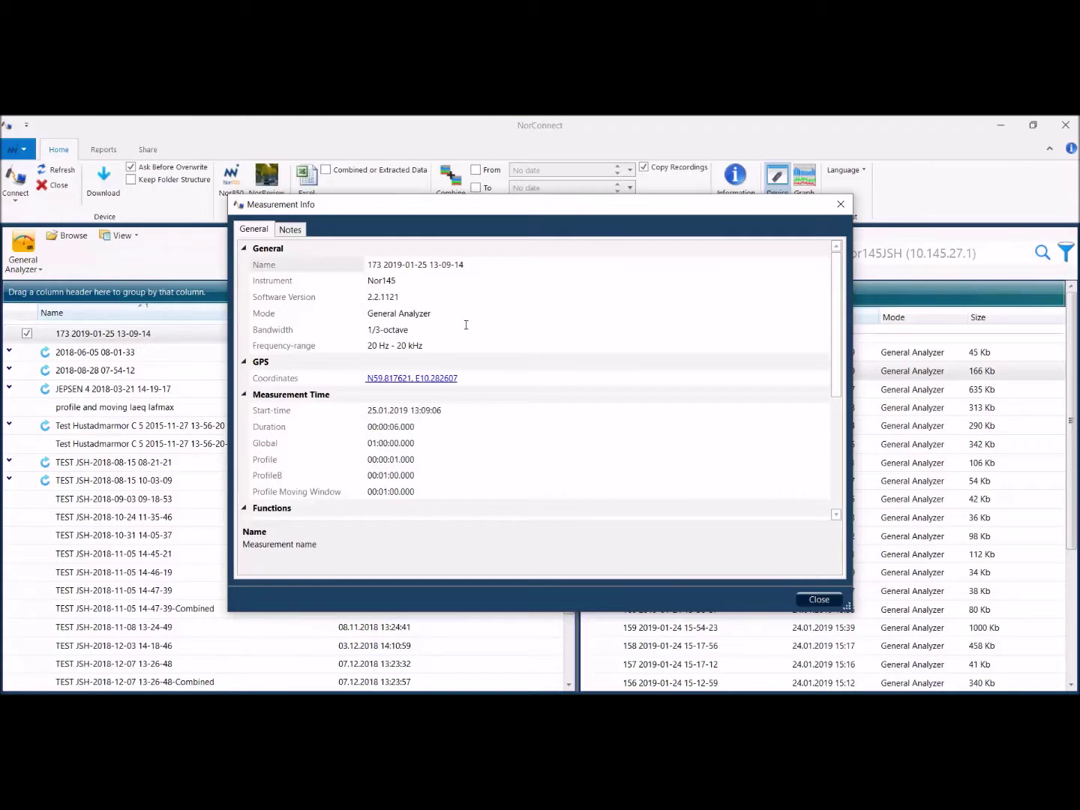
scroll(460, 325, "down", 3)
scroll(466, 326, "up", 1)
scroll(466, 325, "down", 3)
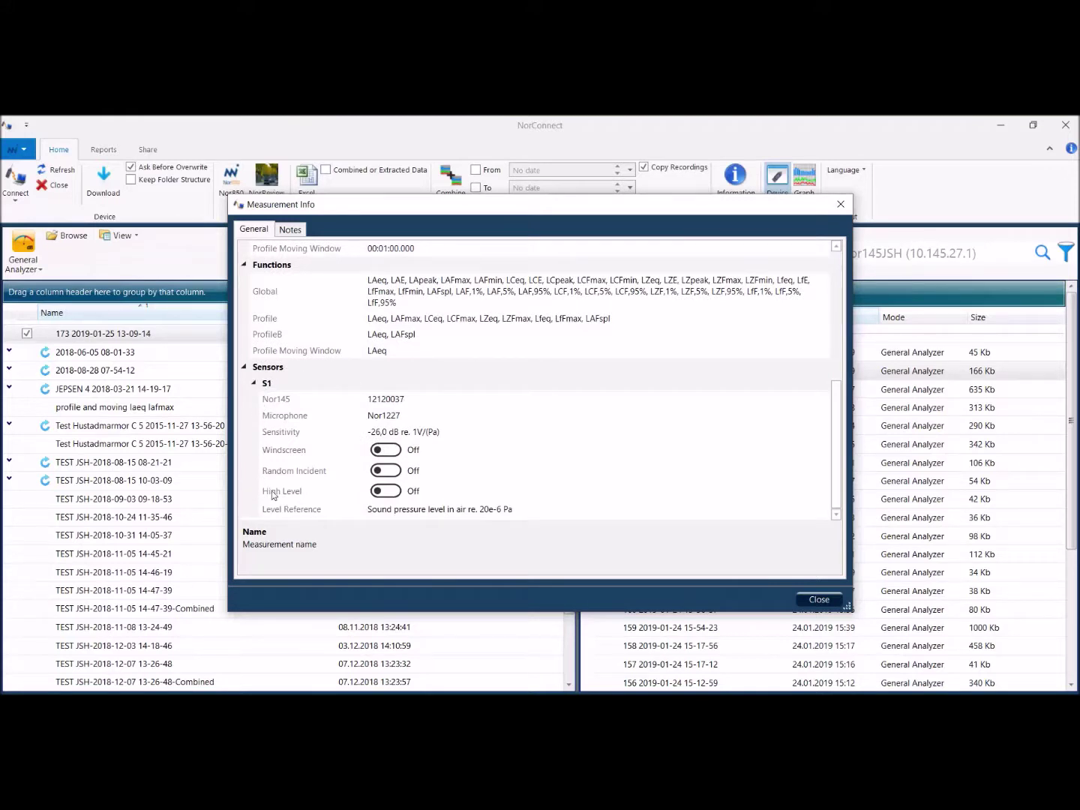
scroll(451, 408, "up", 1)
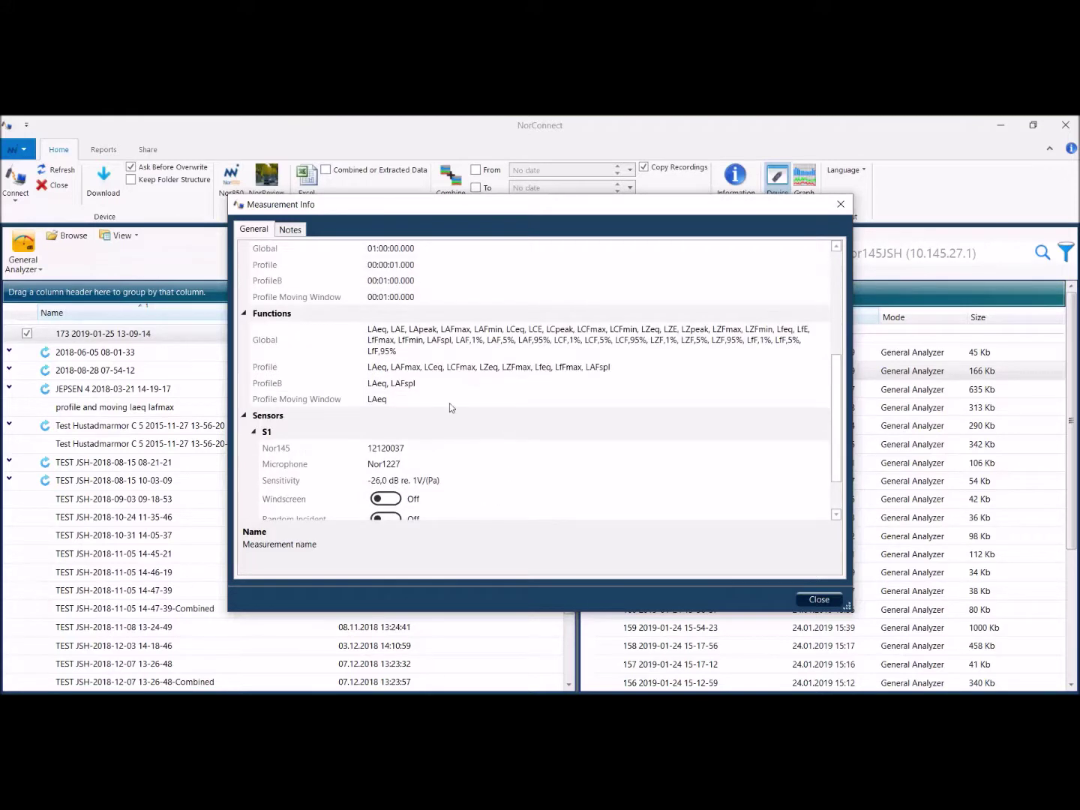
scroll(425, 371, "up", 1)
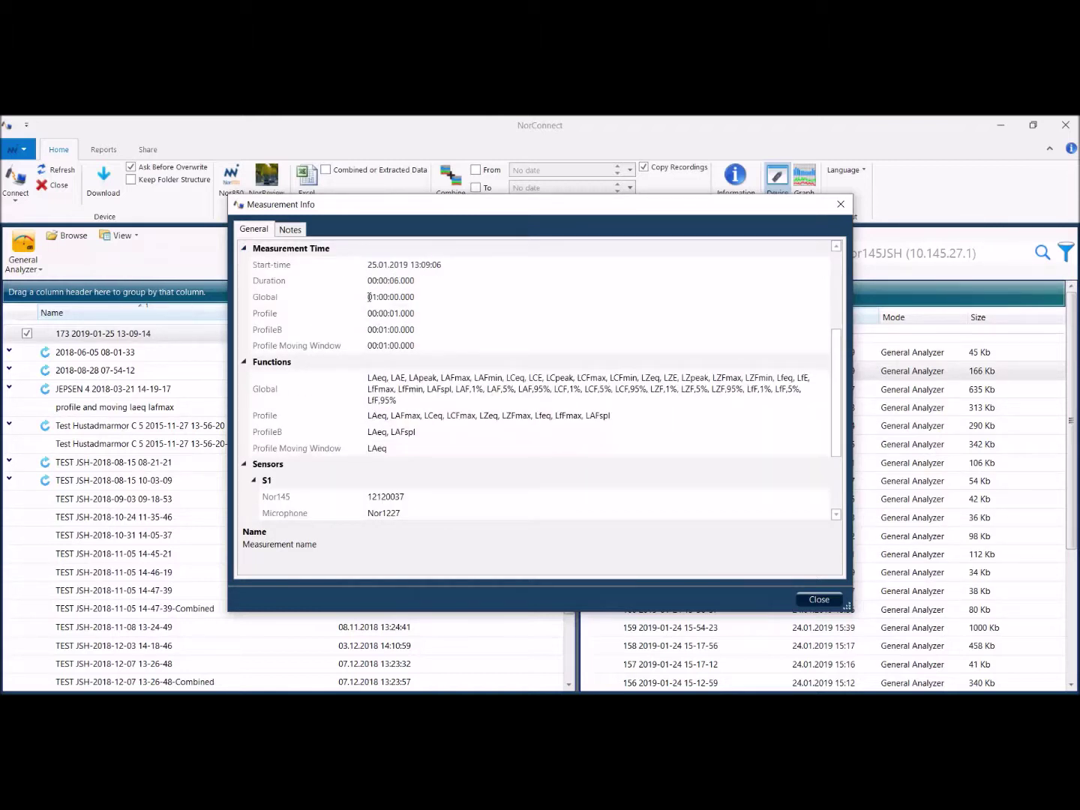
Check the Notes tab, return to General, and open the GPS coordinates on a map
left_click(290, 230)
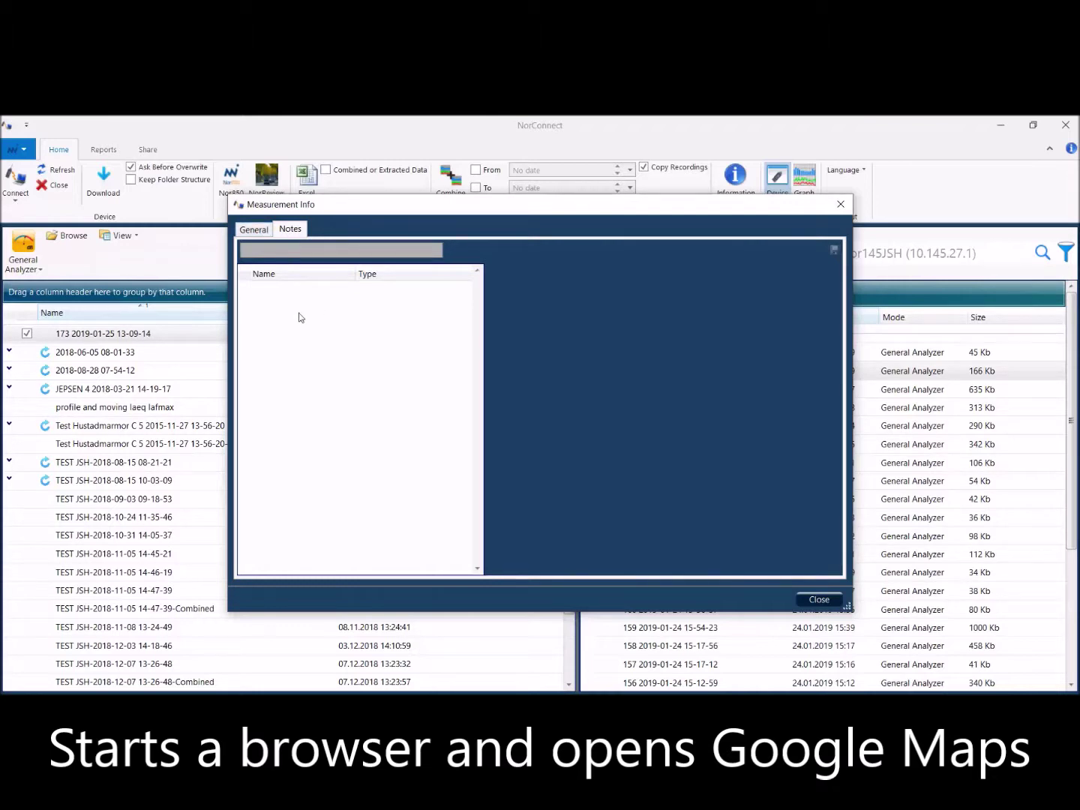
left_click(252, 229)
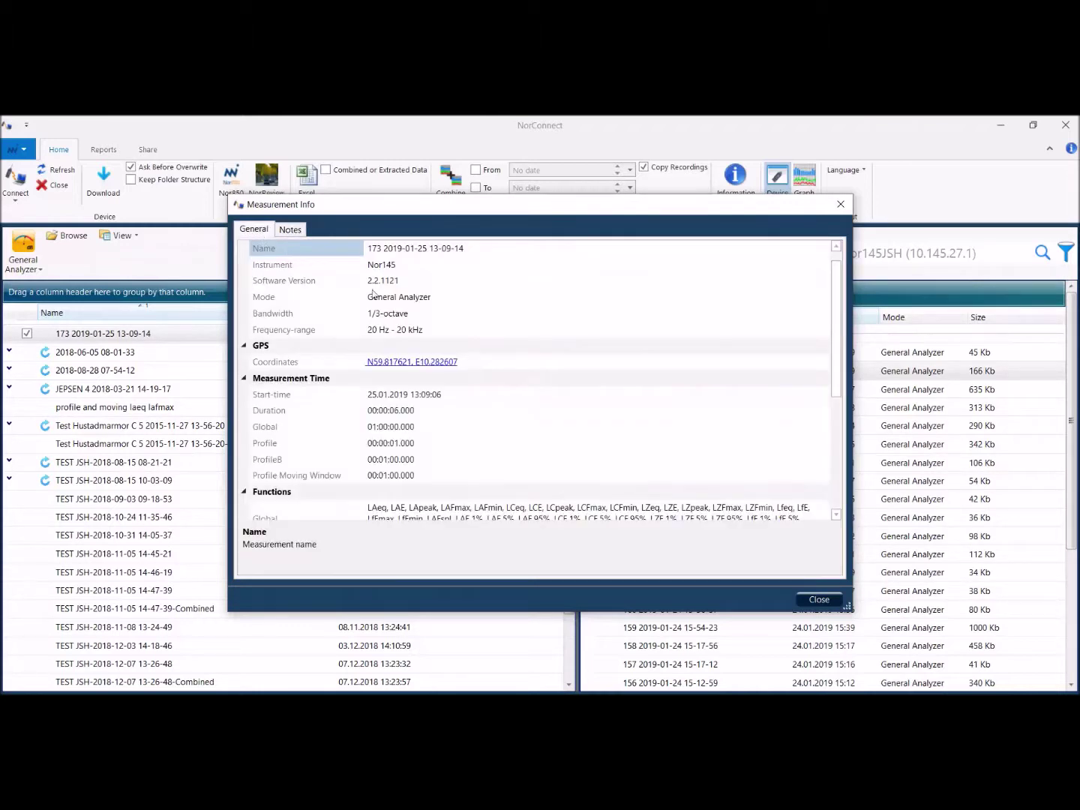
left_click(429, 363)
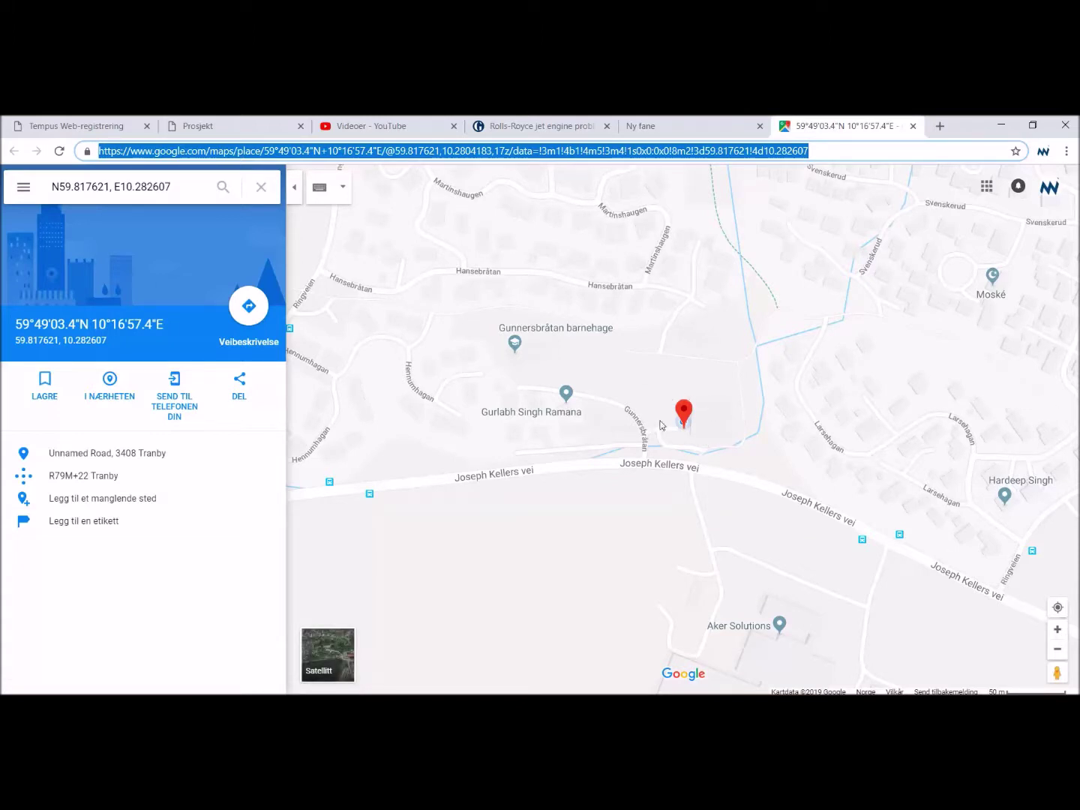
key("Return")
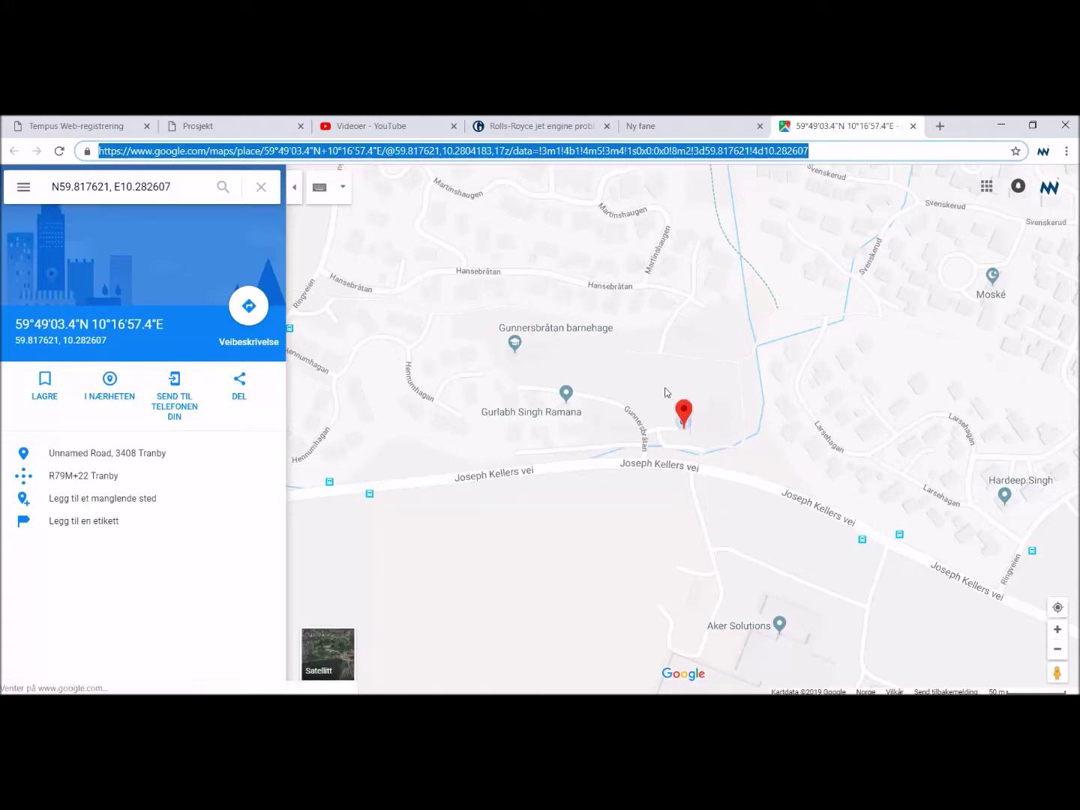
left_click(1066, 127)
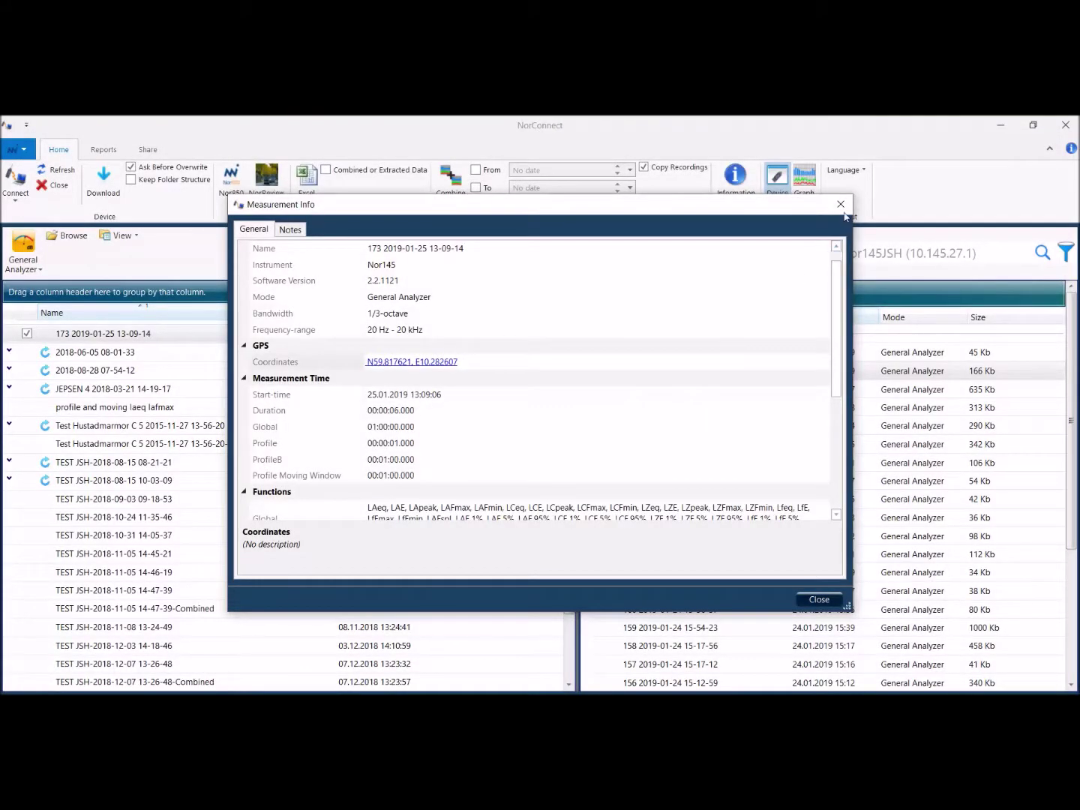
Close Measurement Info, generate the Excel Overview report for measurement 173, and open it
left_click(840, 204)
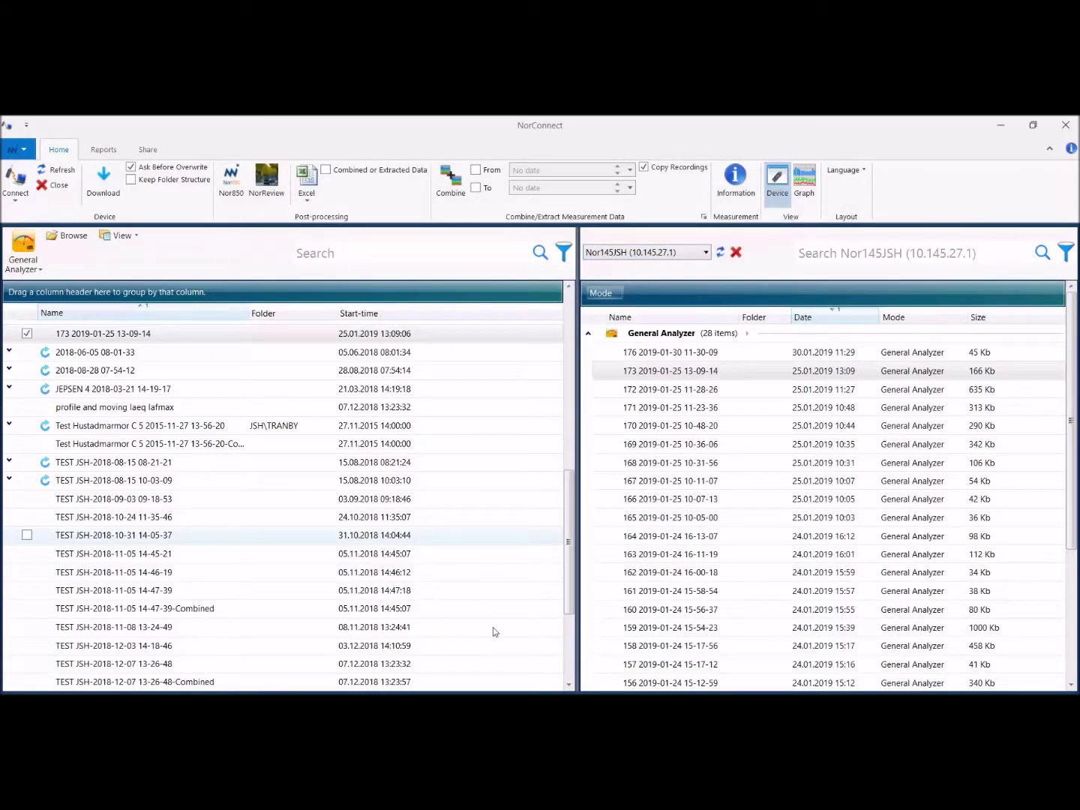
left_click(308, 201)
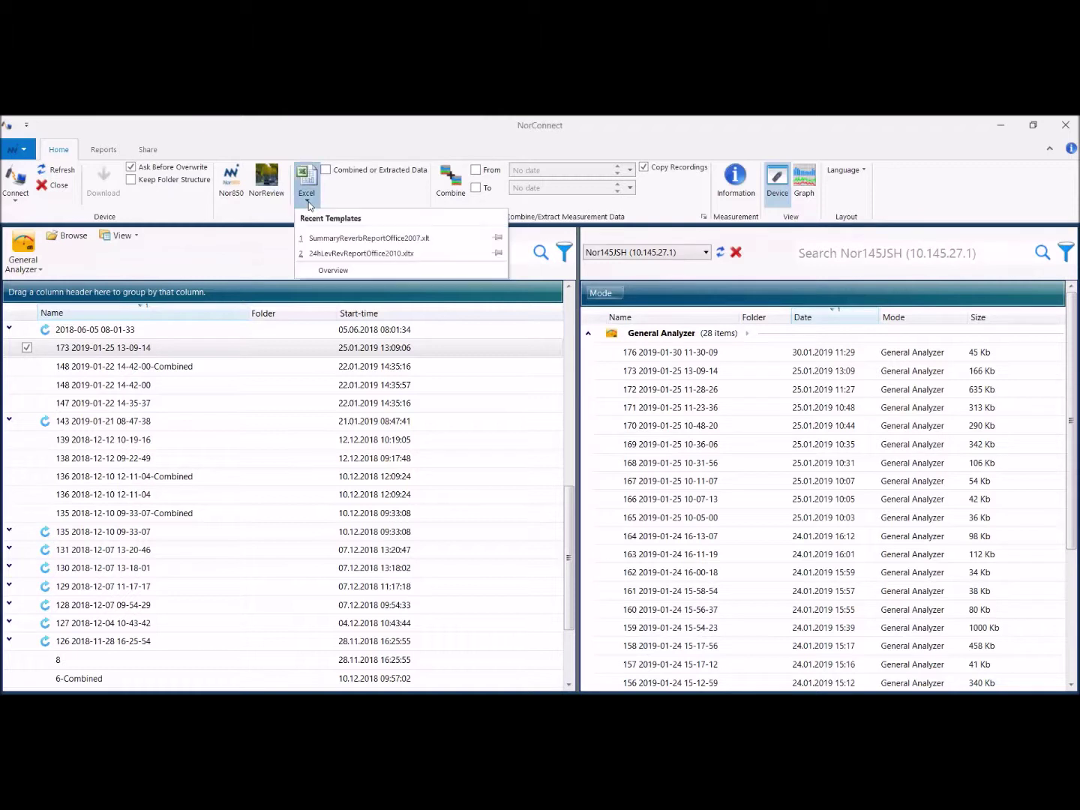
left_click(343, 274)
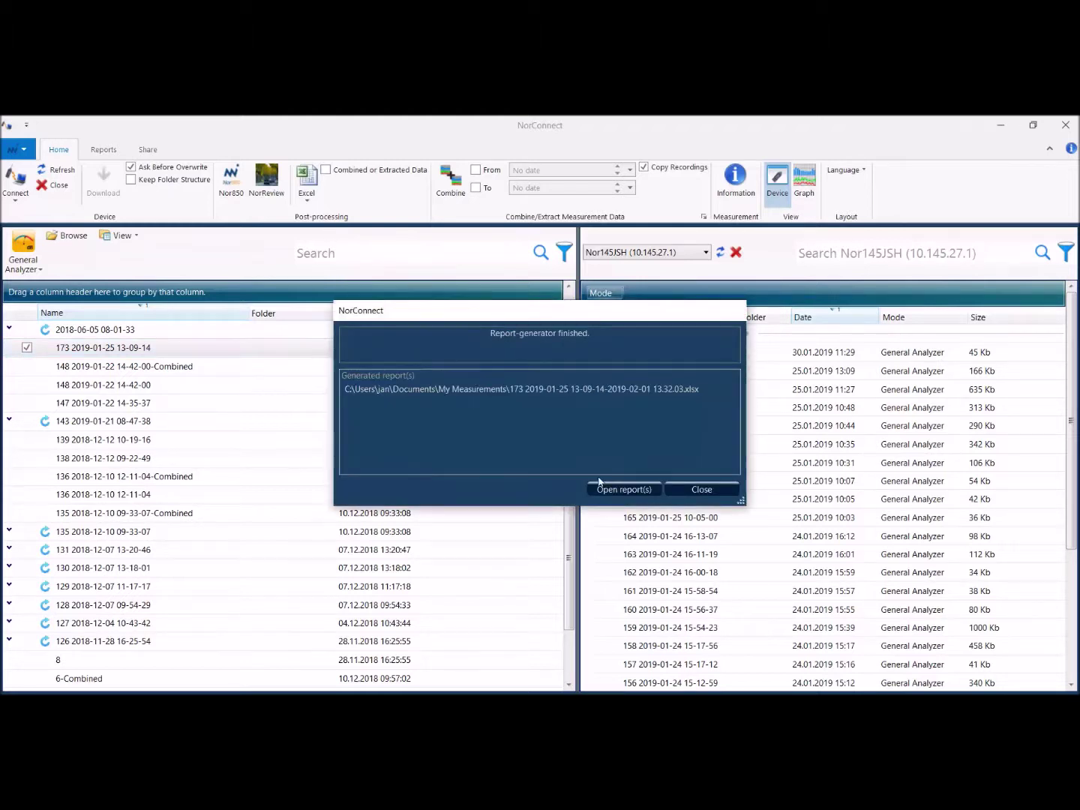
left_click(622, 491)
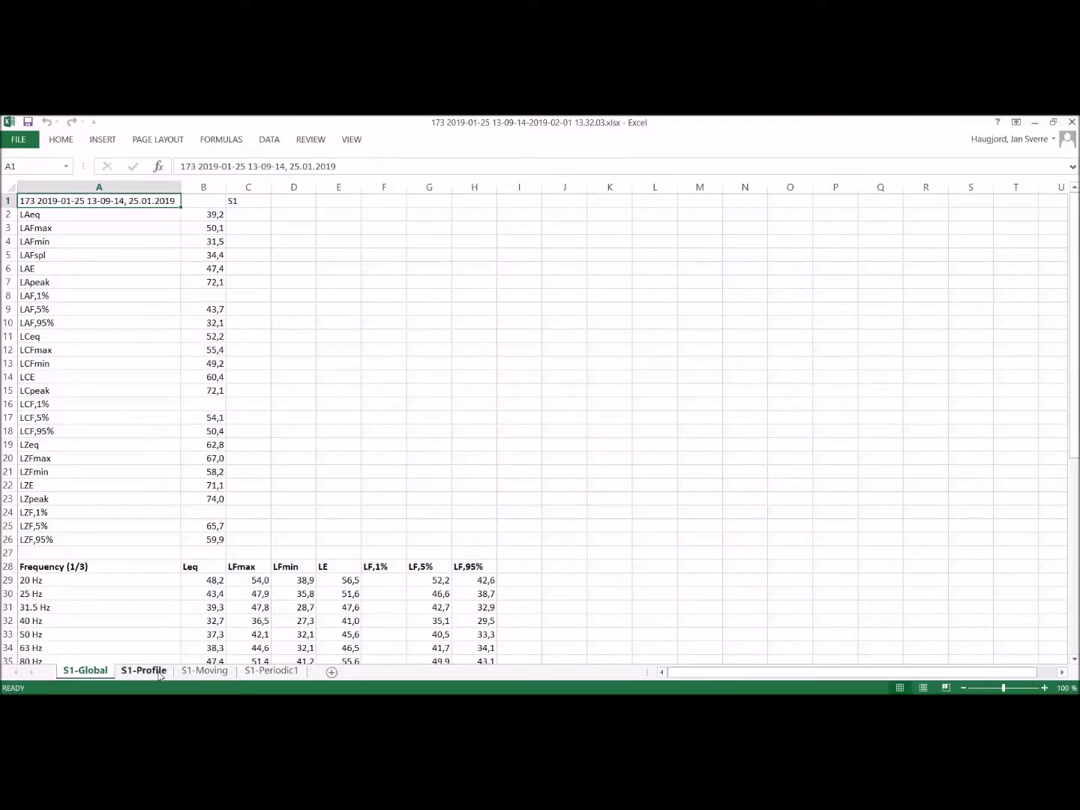
Browse the S1-Profile, S1-Moving and S1-Periodic1 sheets, return to S1-Global, and minimise Excel
left_click(147, 670)
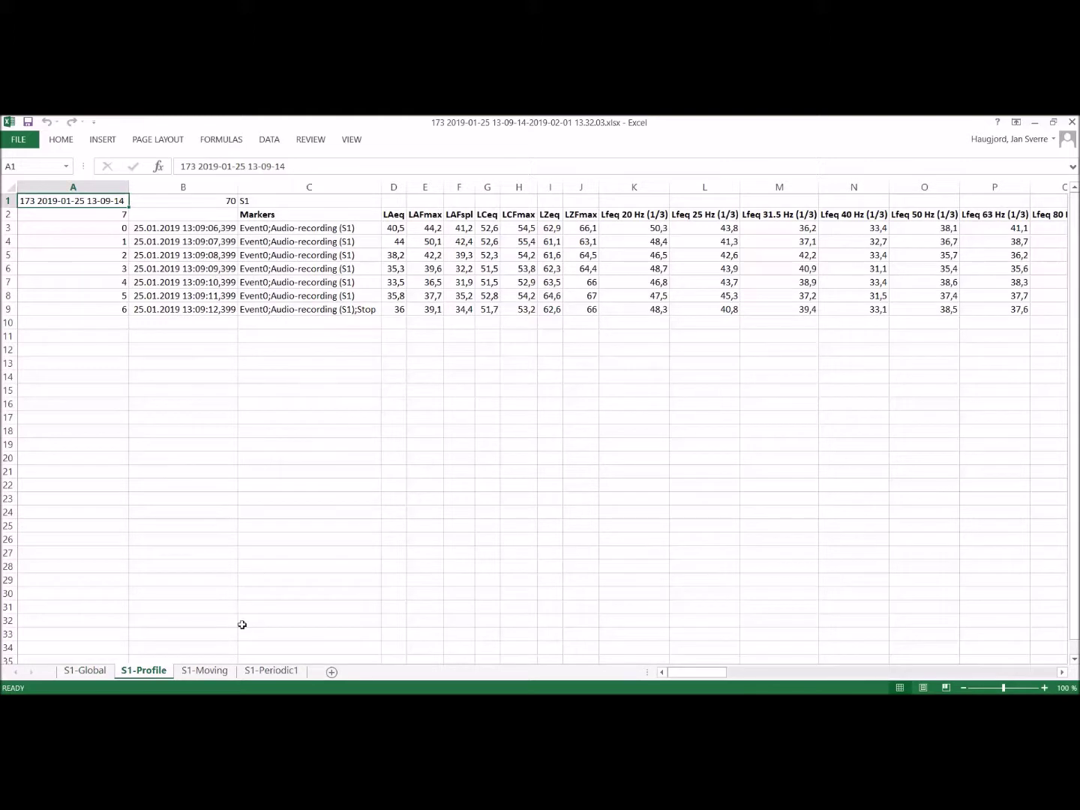
left_click(223, 671)
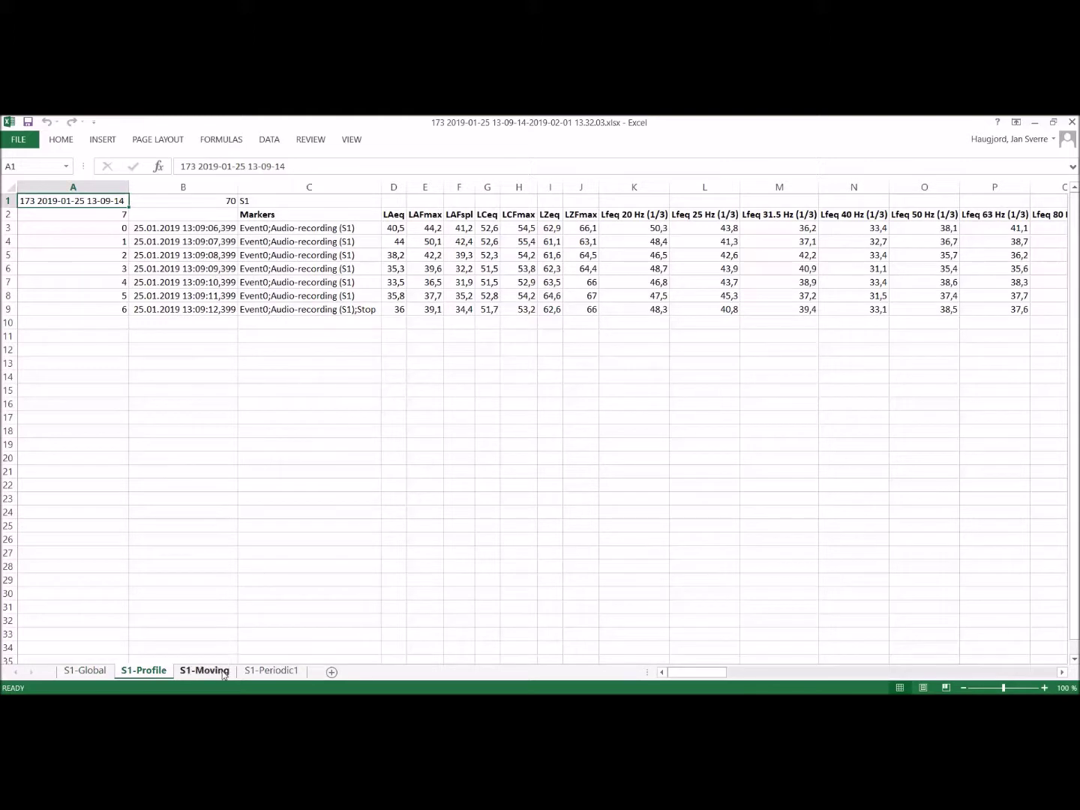
left_click(264, 673)
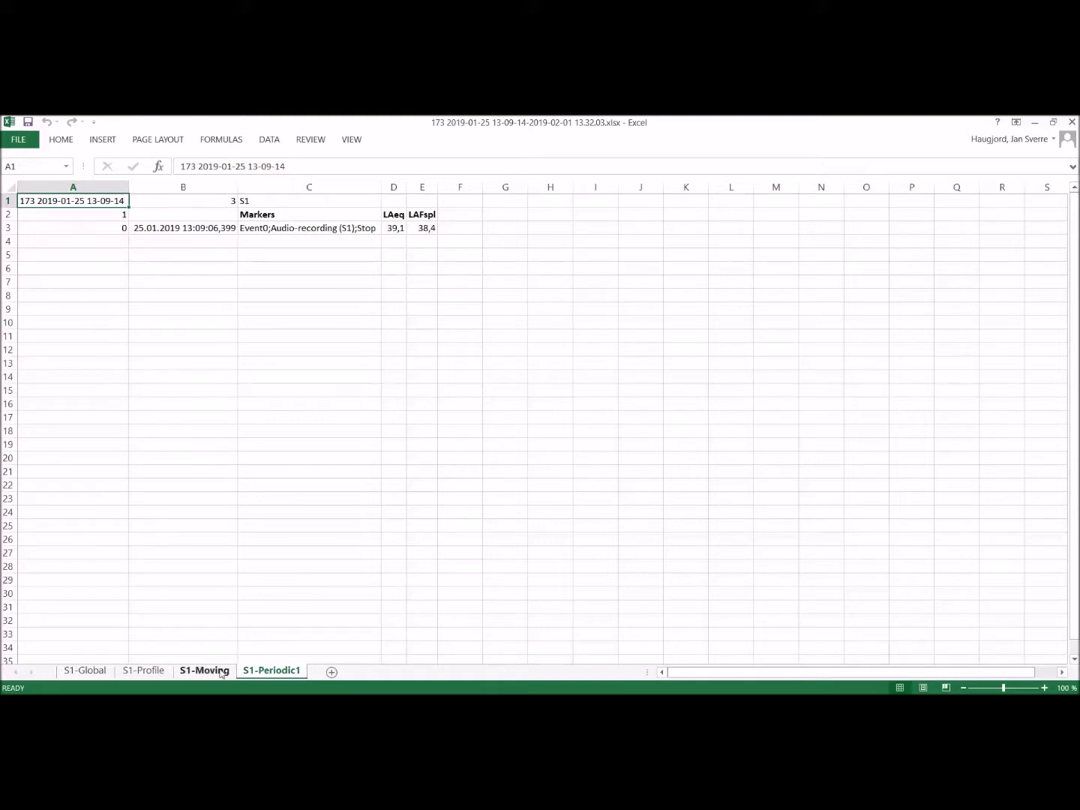
left_click(185, 672)
left_click(143, 672)
left_click(84, 672)
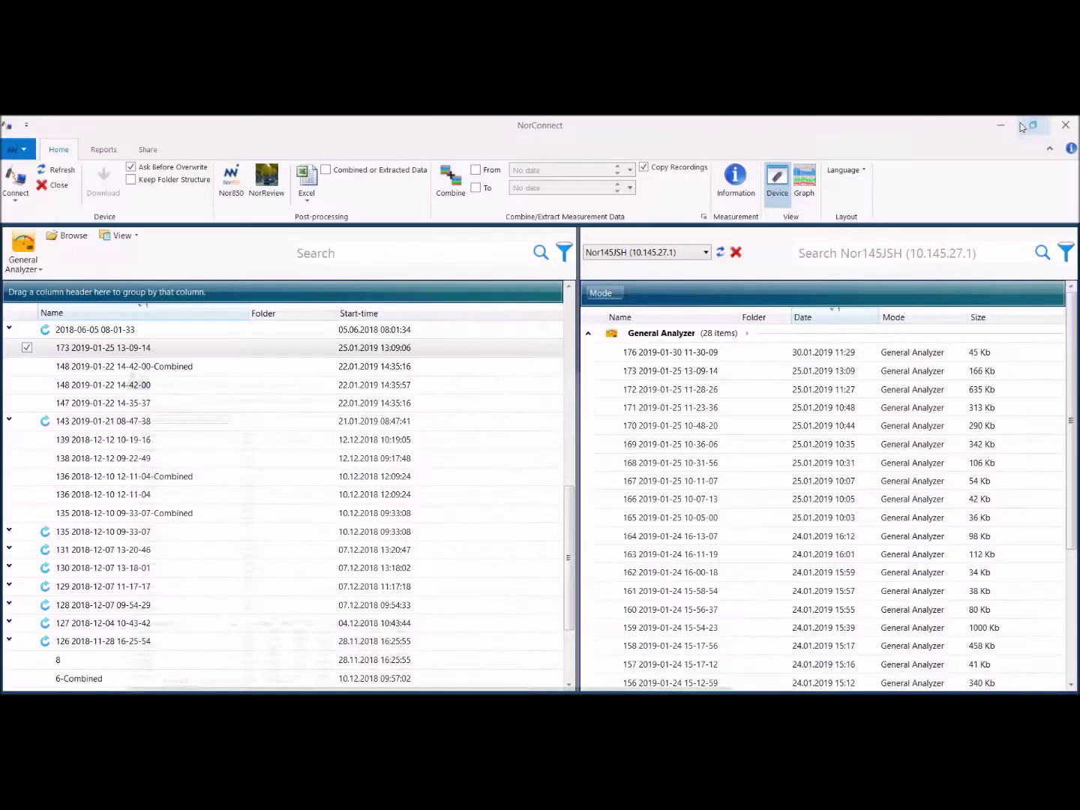
left_click(1034, 123)
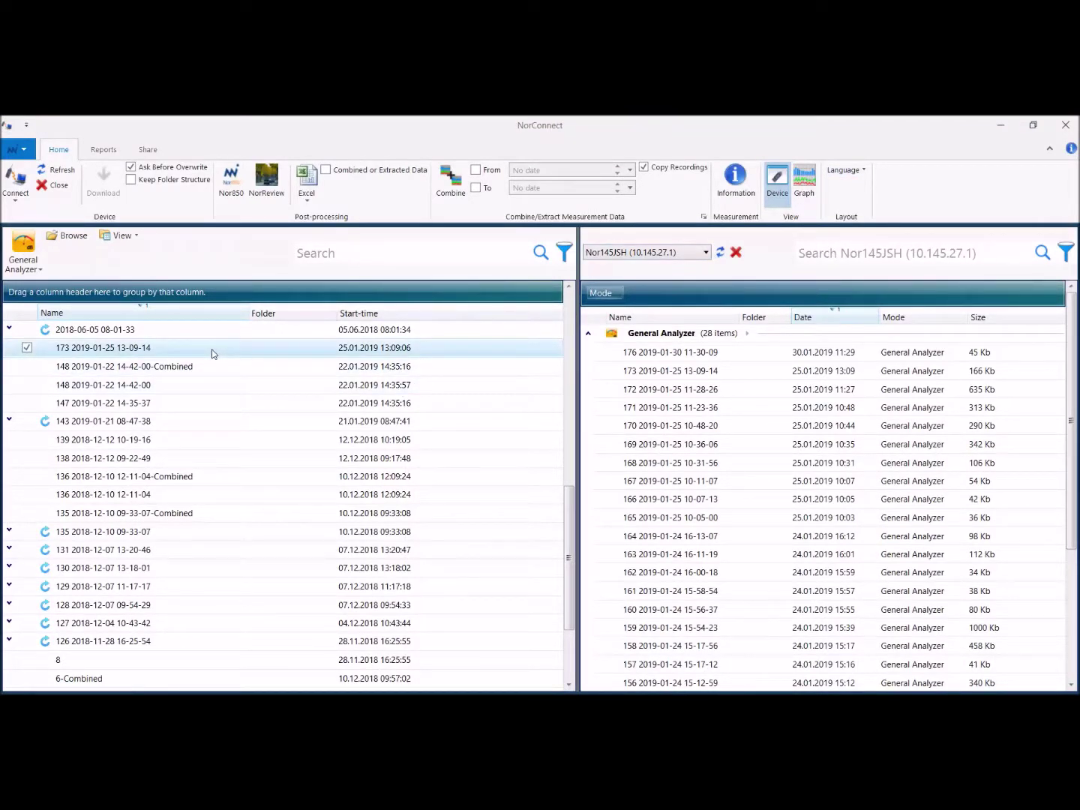
In Reports settings, leave the function set unchanged and turn off Single File Output
left_click(104, 149)
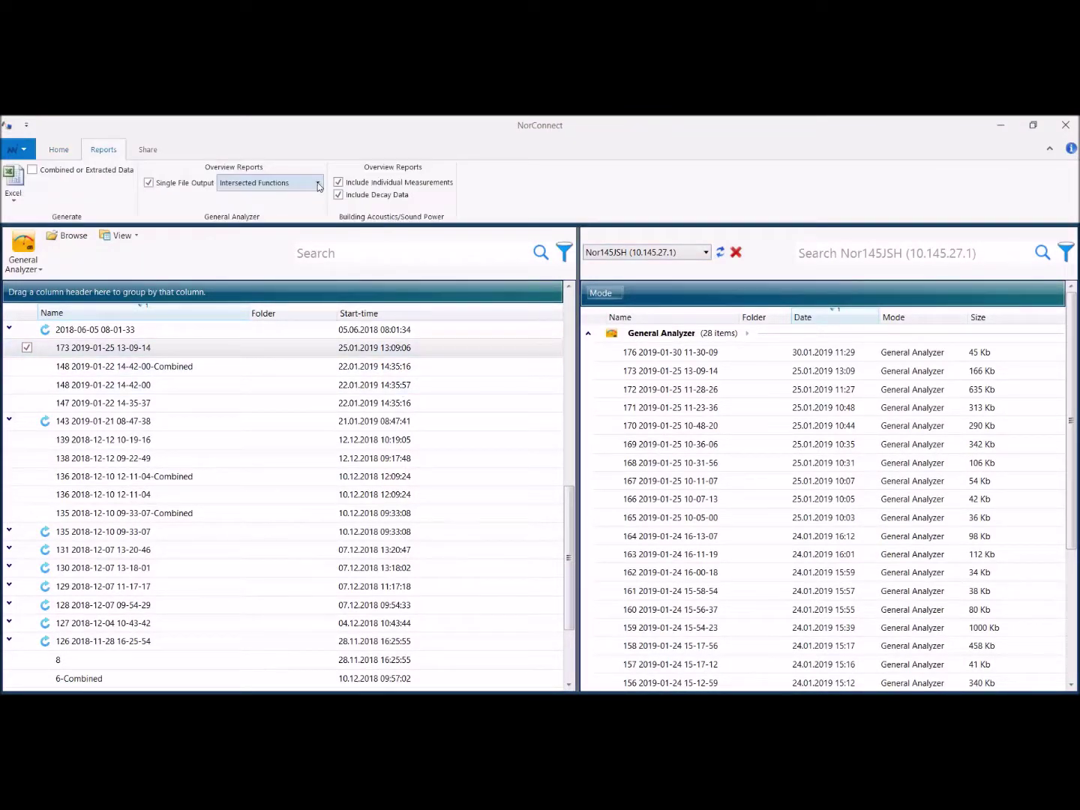
left_click(319, 187)
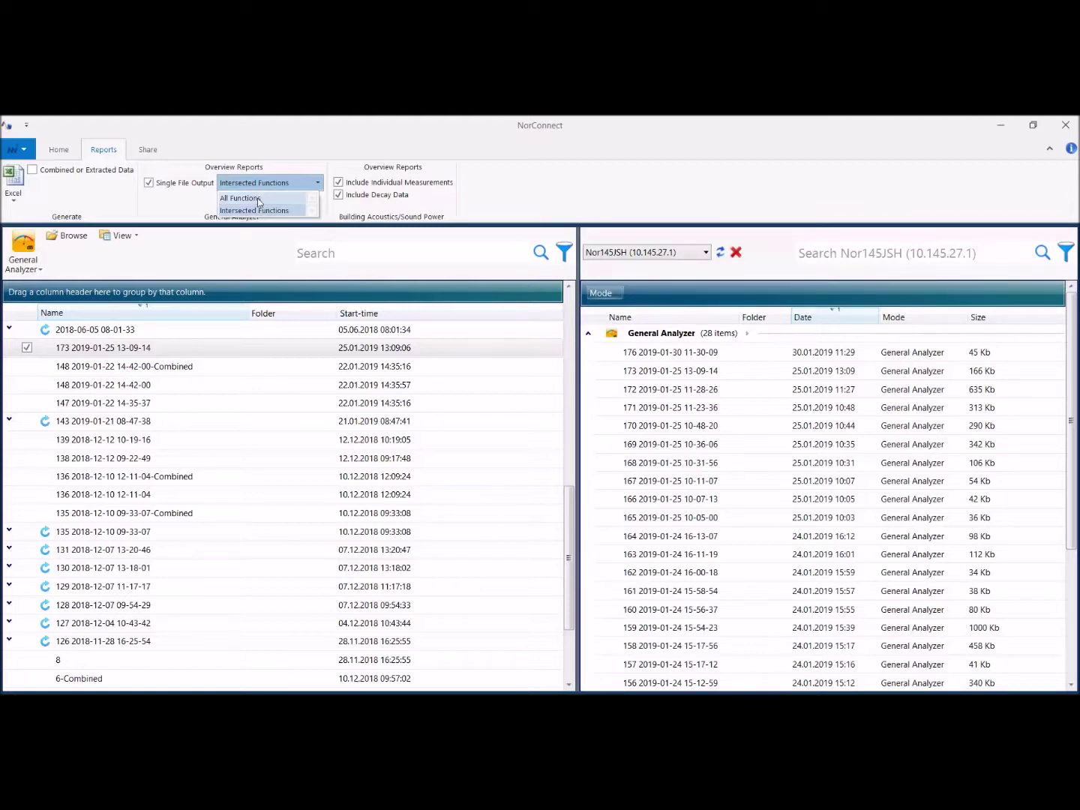
left_click(320, 157)
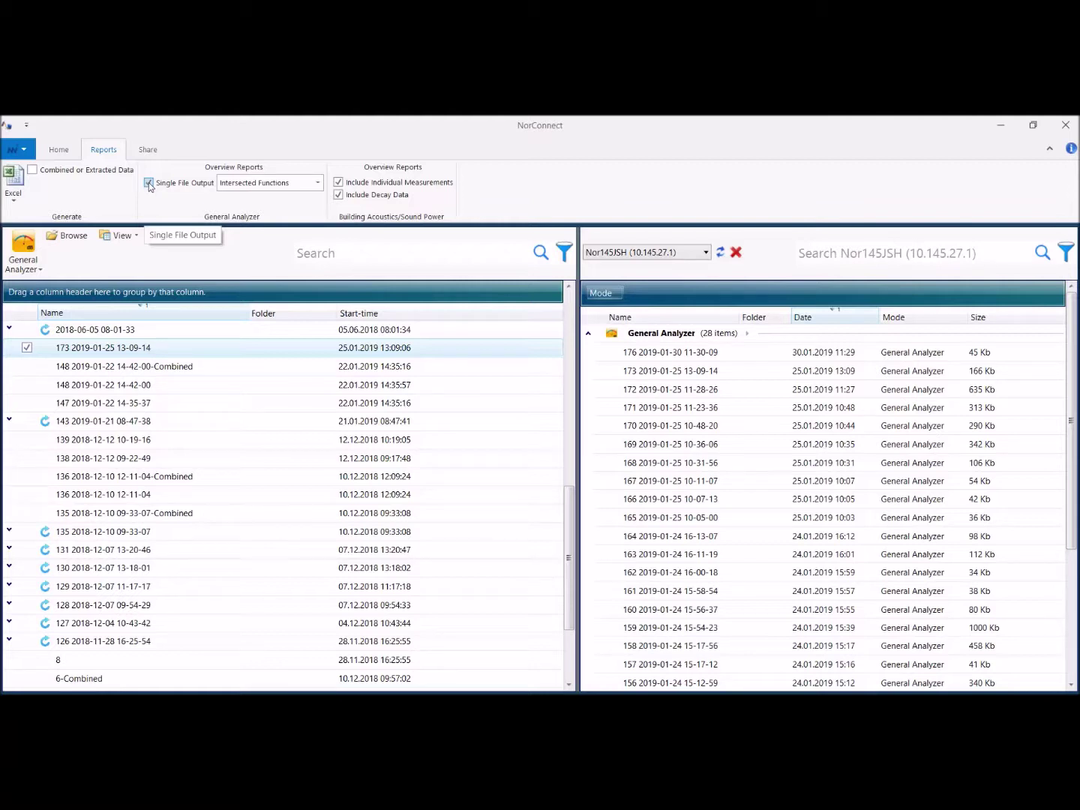
left_click(150, 183)
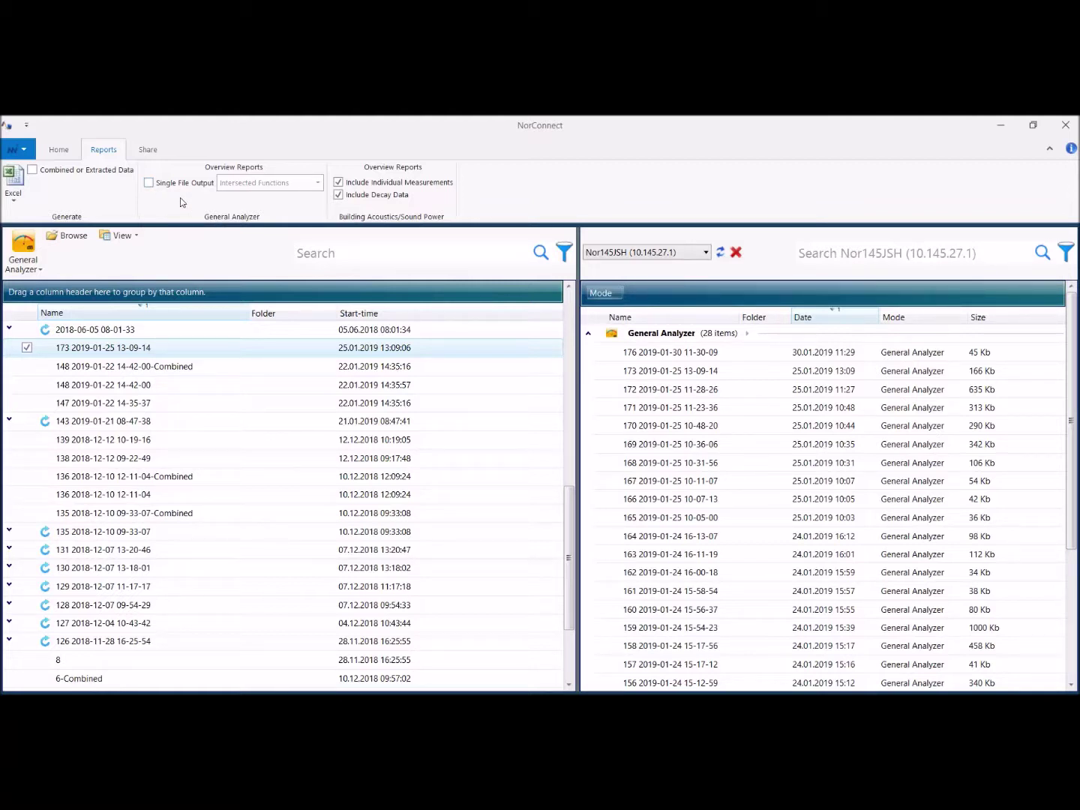